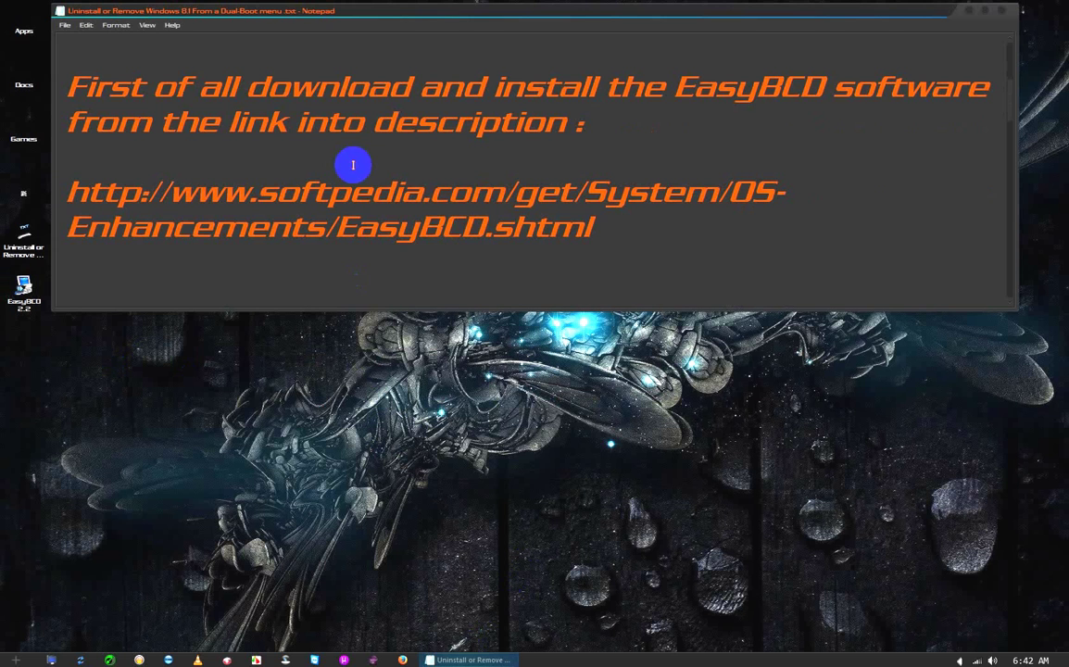
Read the notes on downloading and installing EasyBCD, including the Softpedia download address
left_click_drag(246, 88, 593, 88)
left_click(604, 90)
left_click_drag(673, 89, 838, 90)
left_click(833, 89)
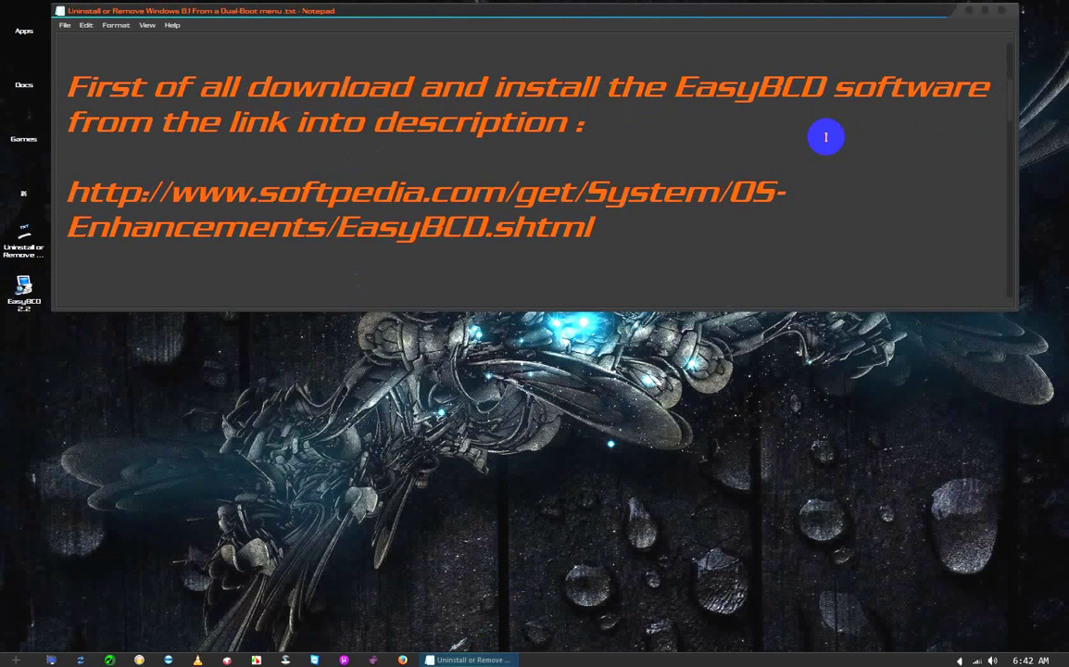
left_click_drag(598, 232, 74, 190)
left_click(693, 229)
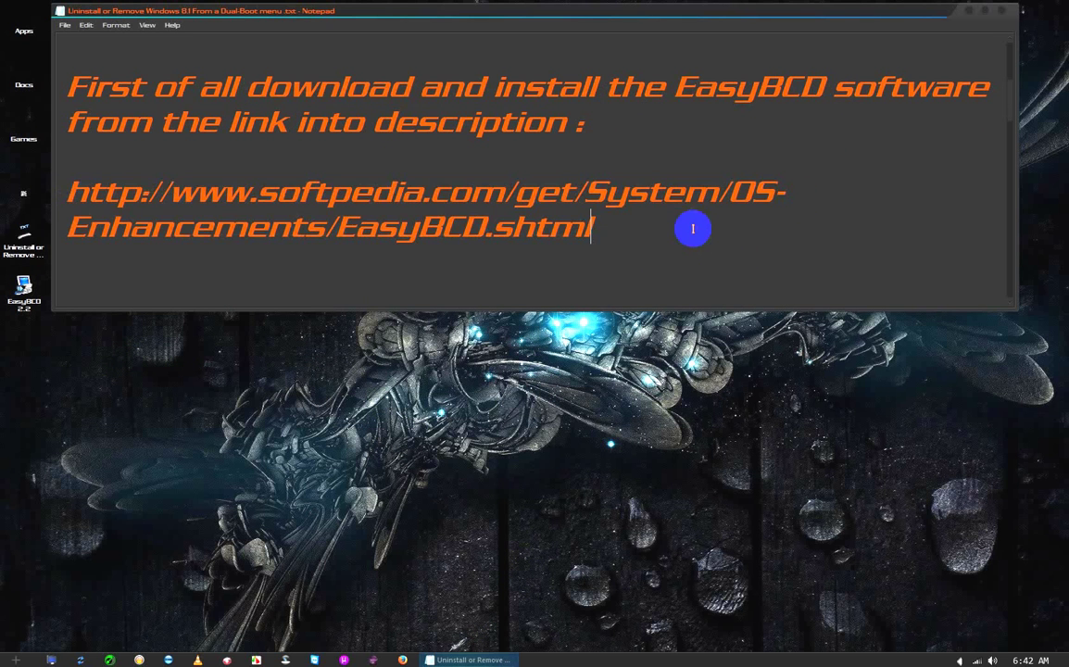
Launch EasyBCD 2.2 and place its window below the written instructions so both can be seen
scroll(649, 243, "down", 1)
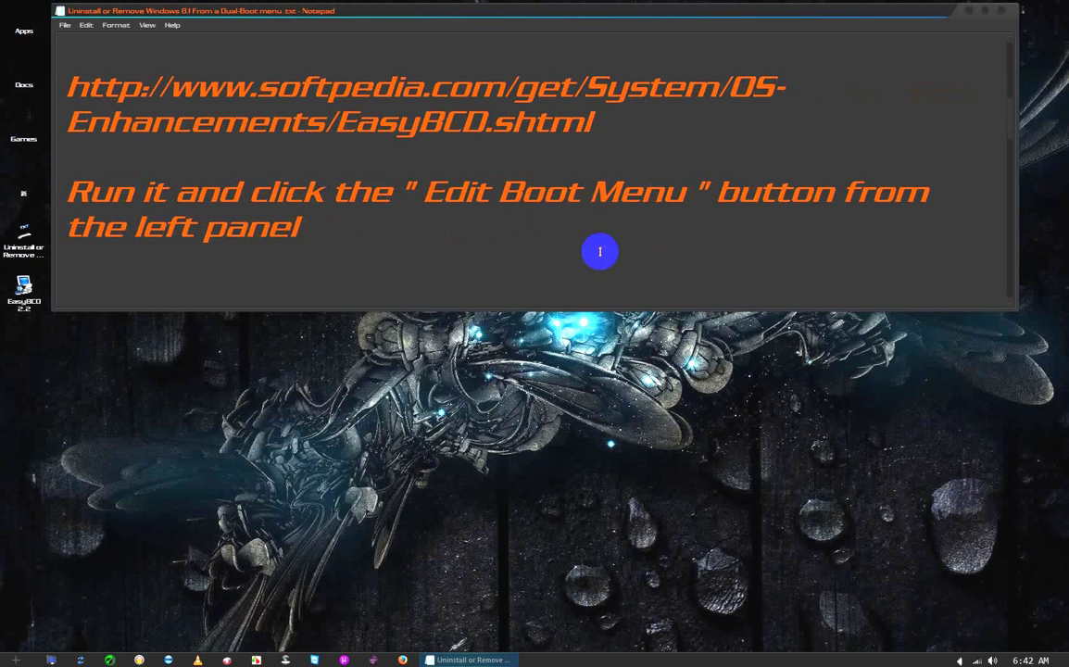
double_click(160, 194)
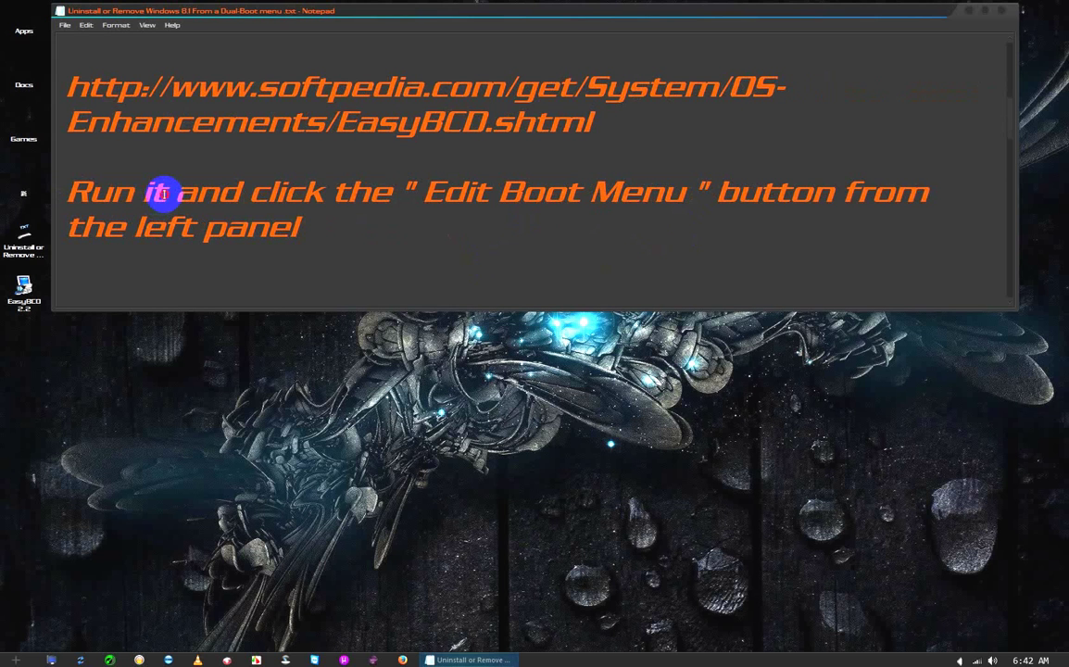
left_click_drag(163, 194, 67, 192)
left_click(63, 193)
left_click(25, 283)
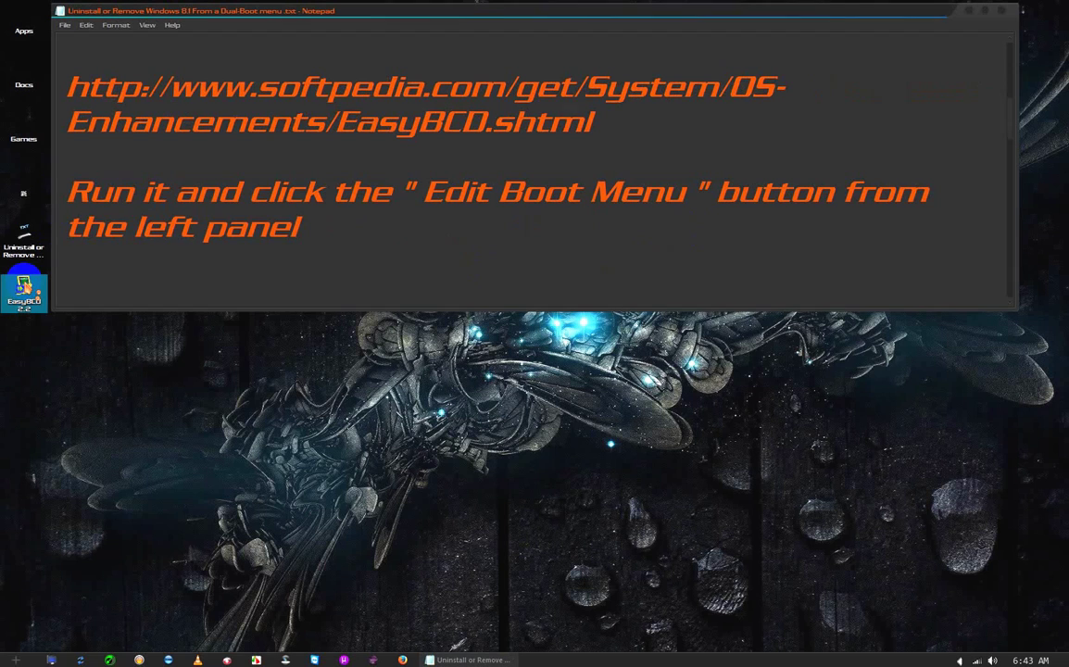
left_click(80, 350)
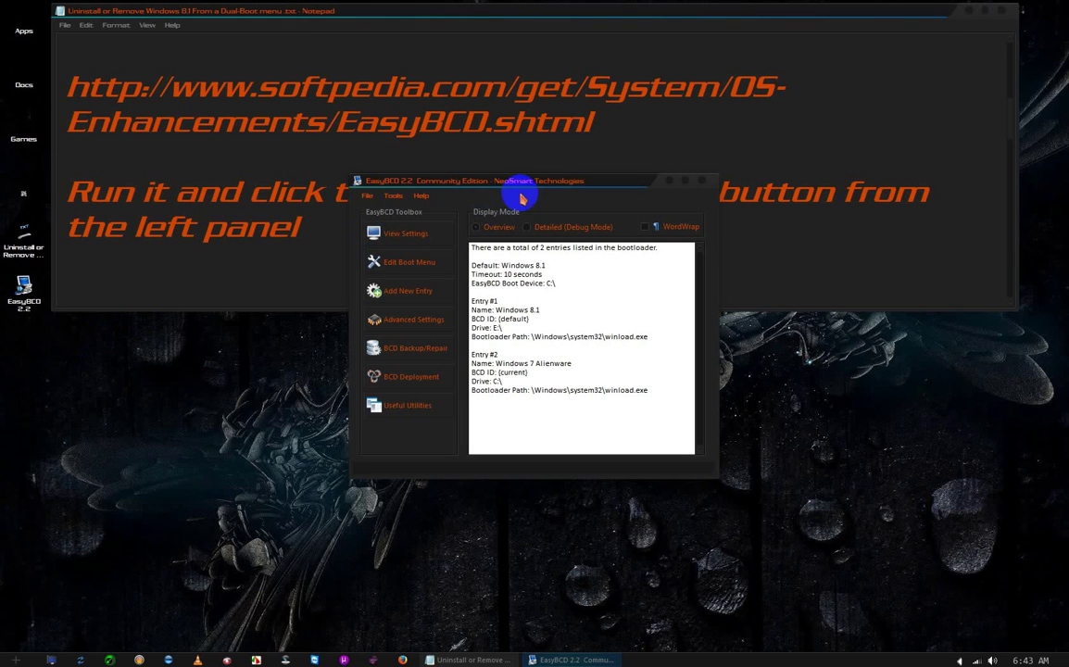
left_click_drag(547, 185, 536, 335)
Open EasyBCD's boot menu editing page, as the instructions direct
left_click_drag(423, 195, 684, 207)
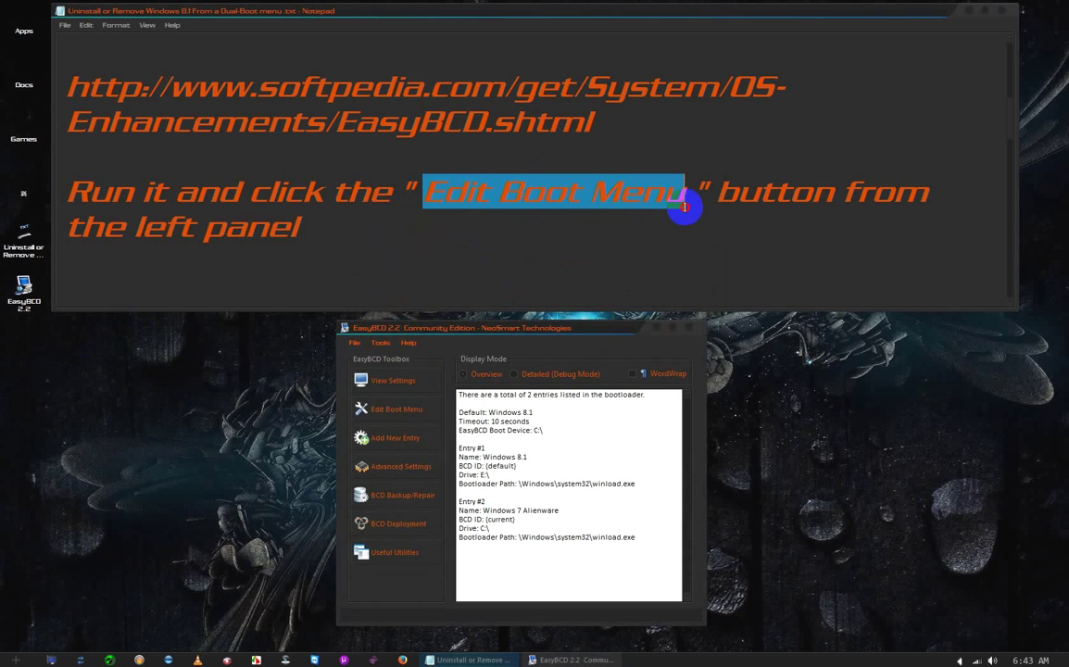
left_click(684, 207)
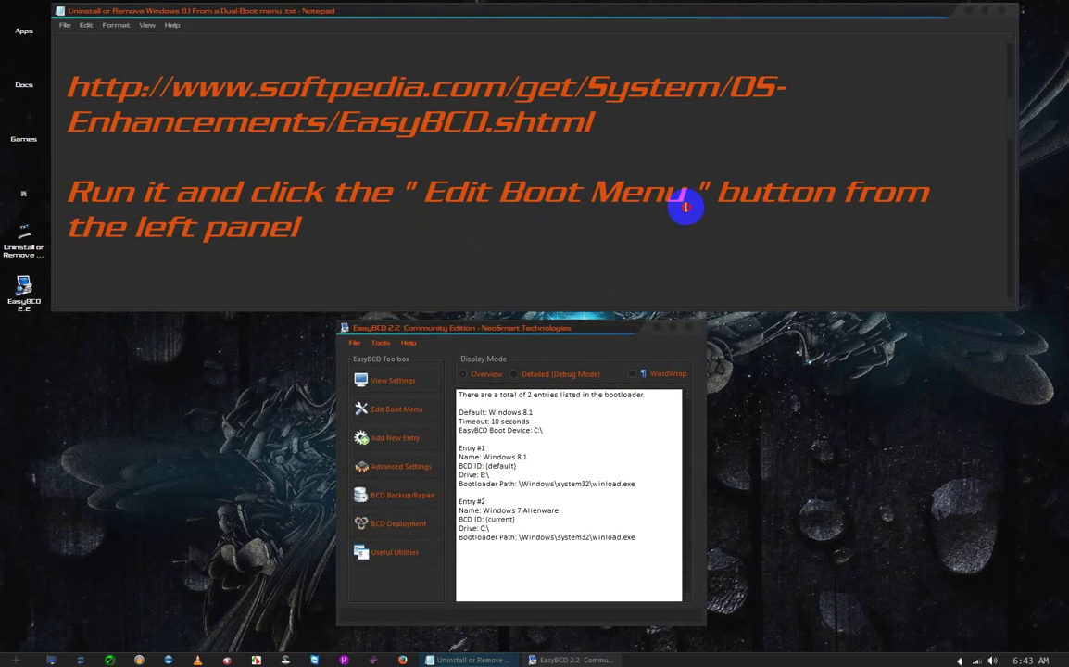
left_click(394, 412)
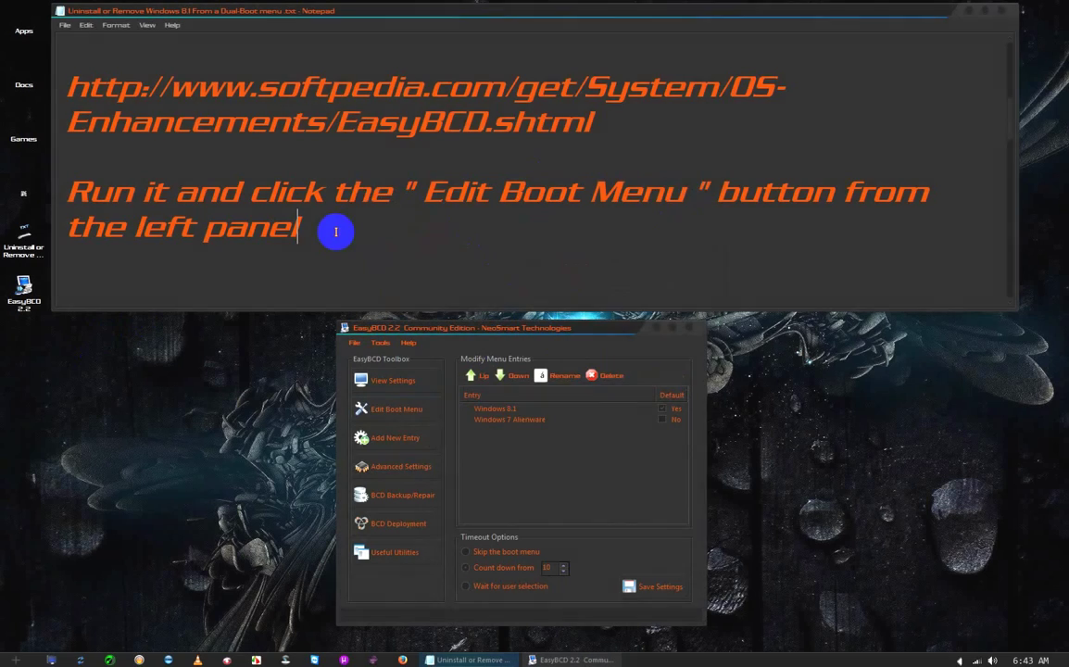
Delete the Windows 8.1 entry from the boot menu and confirm the deletion
scroll(336, 231, "down", 1)
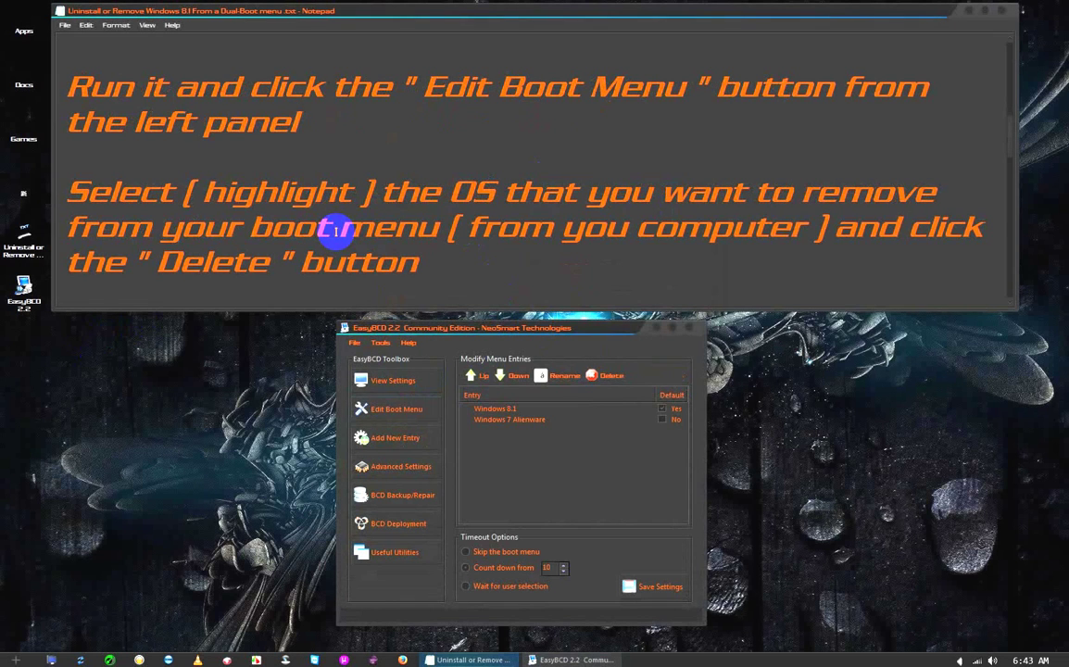
left_click_drag(58, 193, 163, 192)
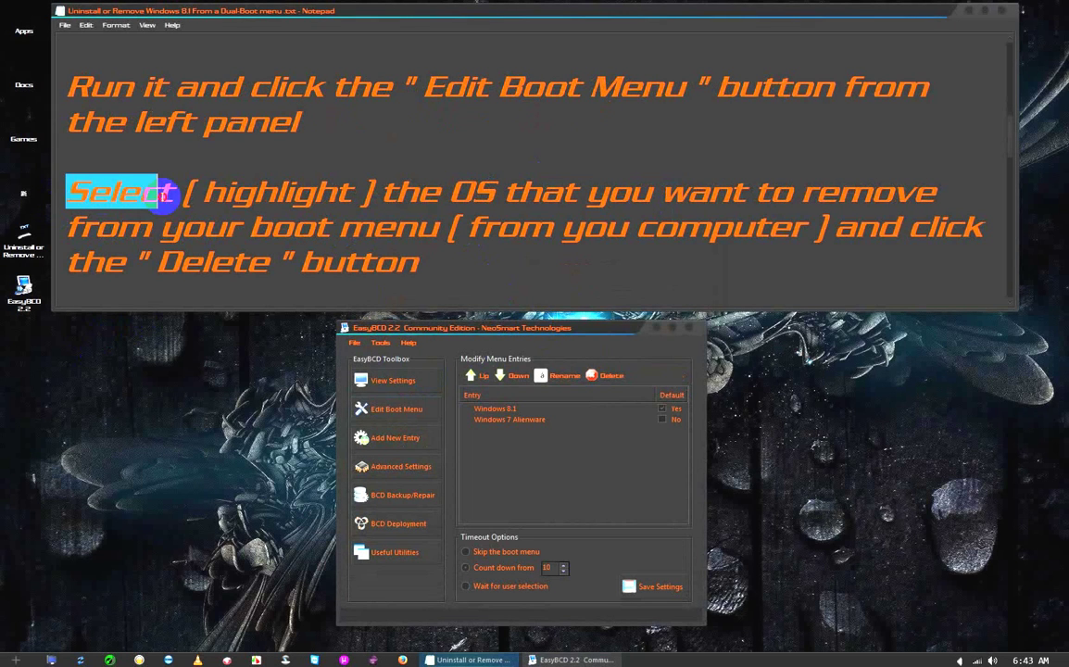
left_click_drag(449, 193, 949, 197)
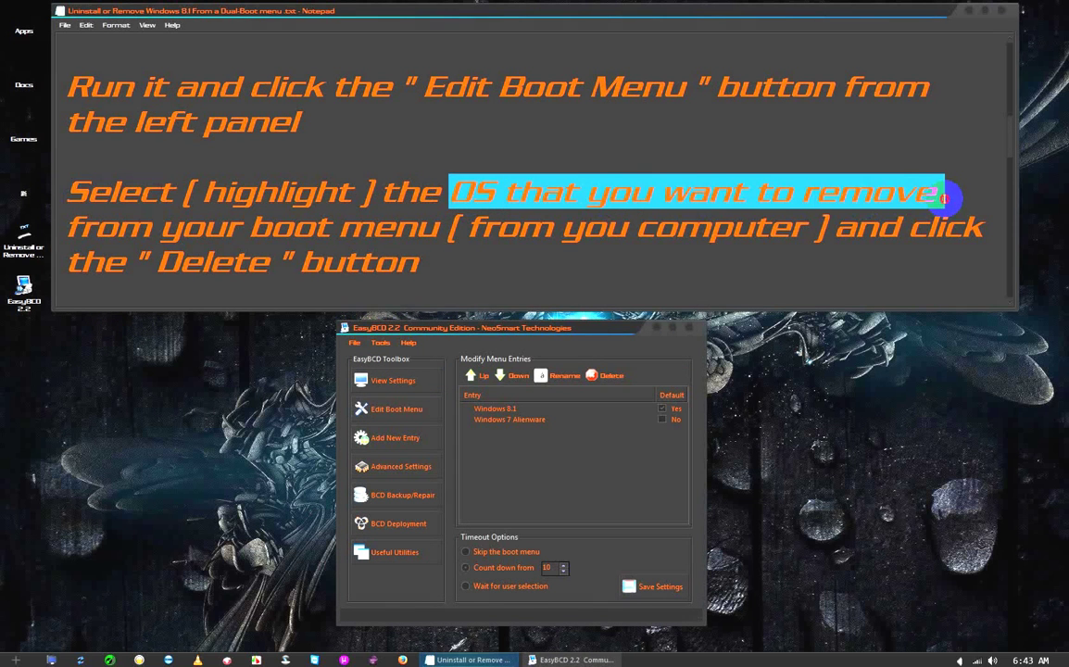
left_click(943, 198)
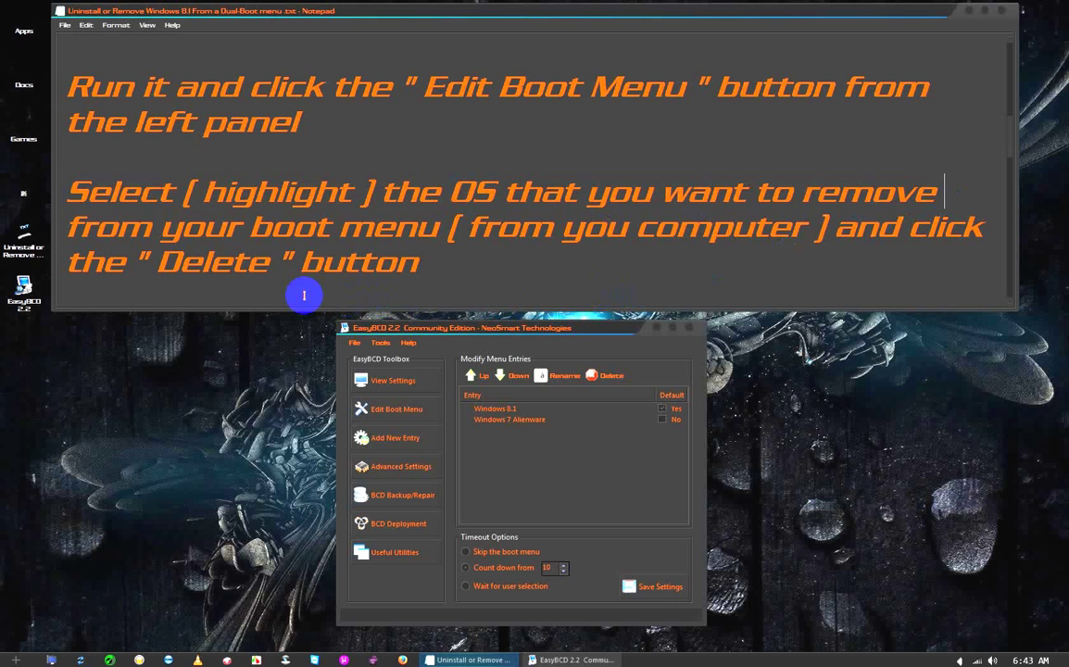
left_click_drag(268, 269, 162, 262)
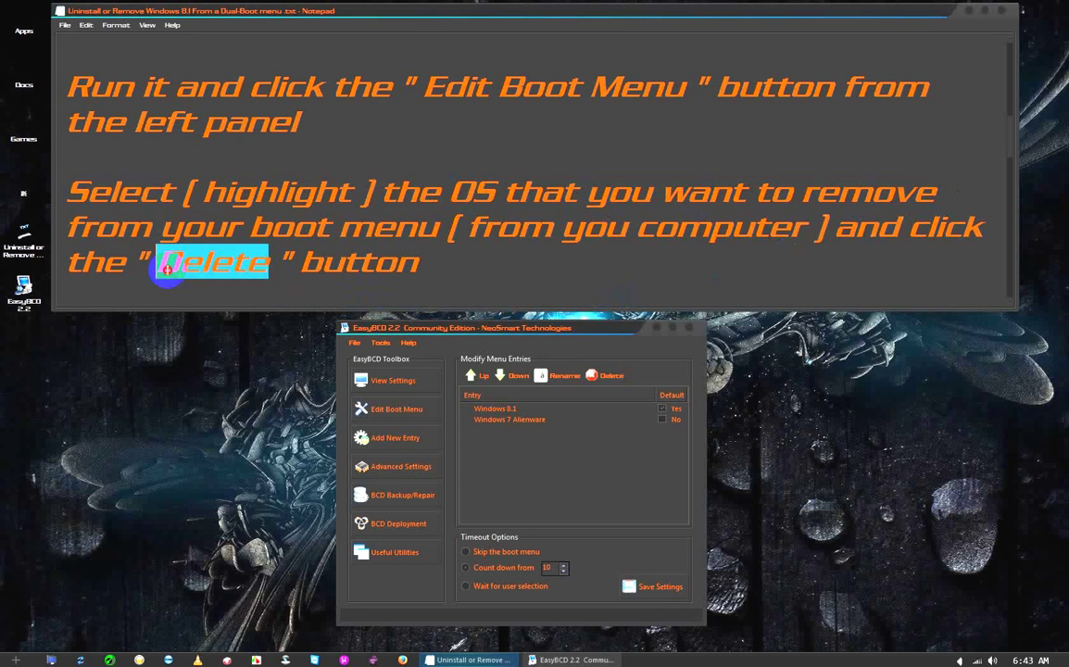
left_click(278, 265)
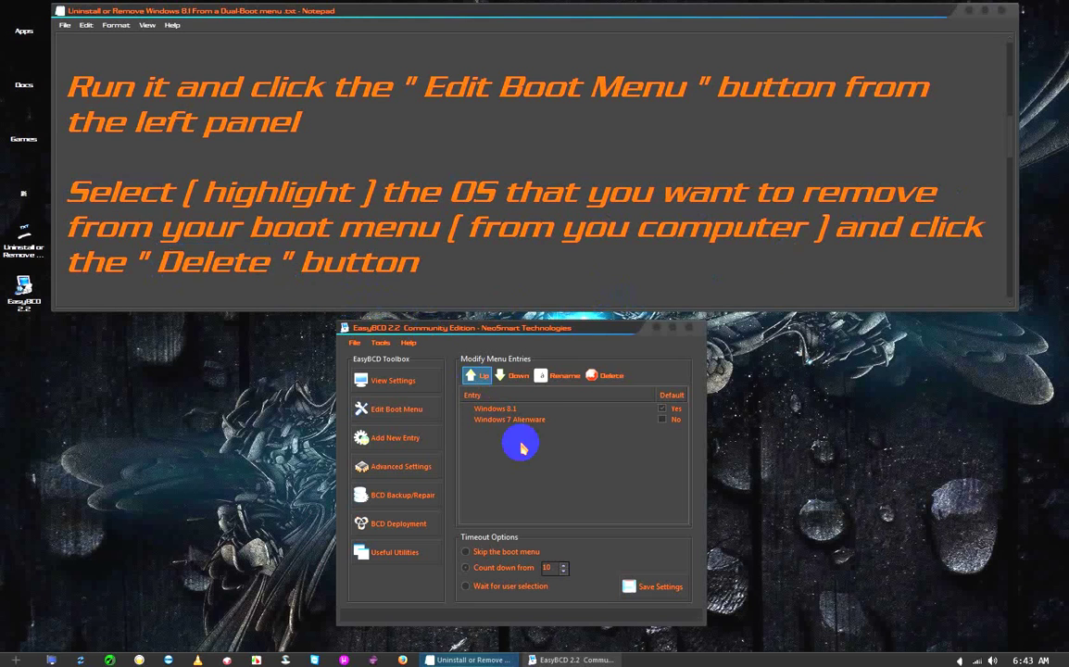
left_click(500, 412)
left_click(611, 376)
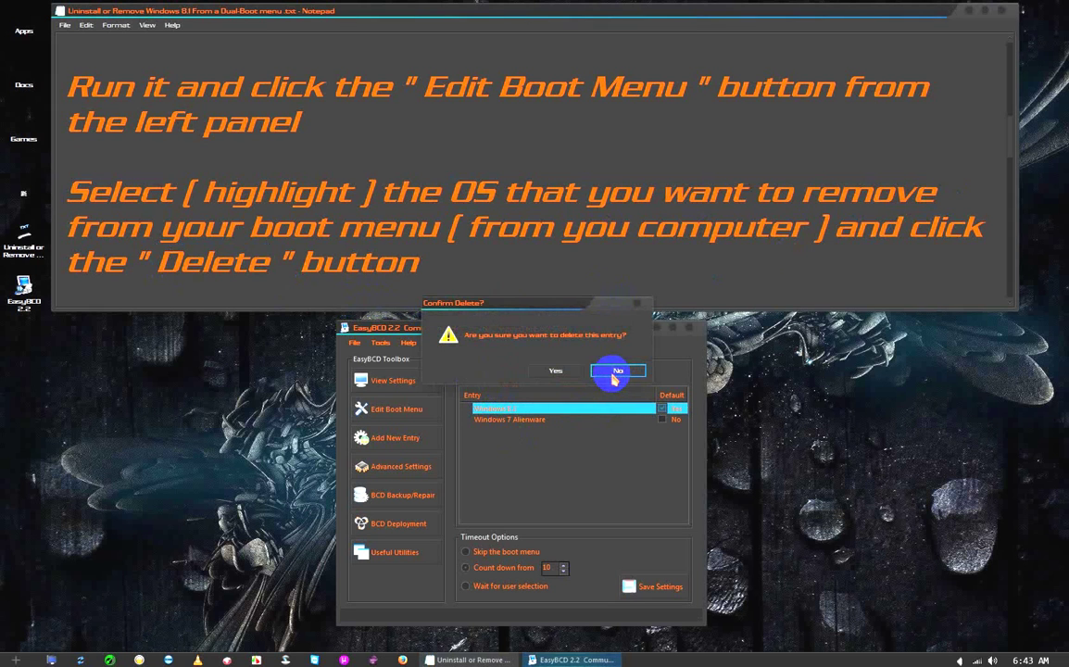
left_click(554, 370)
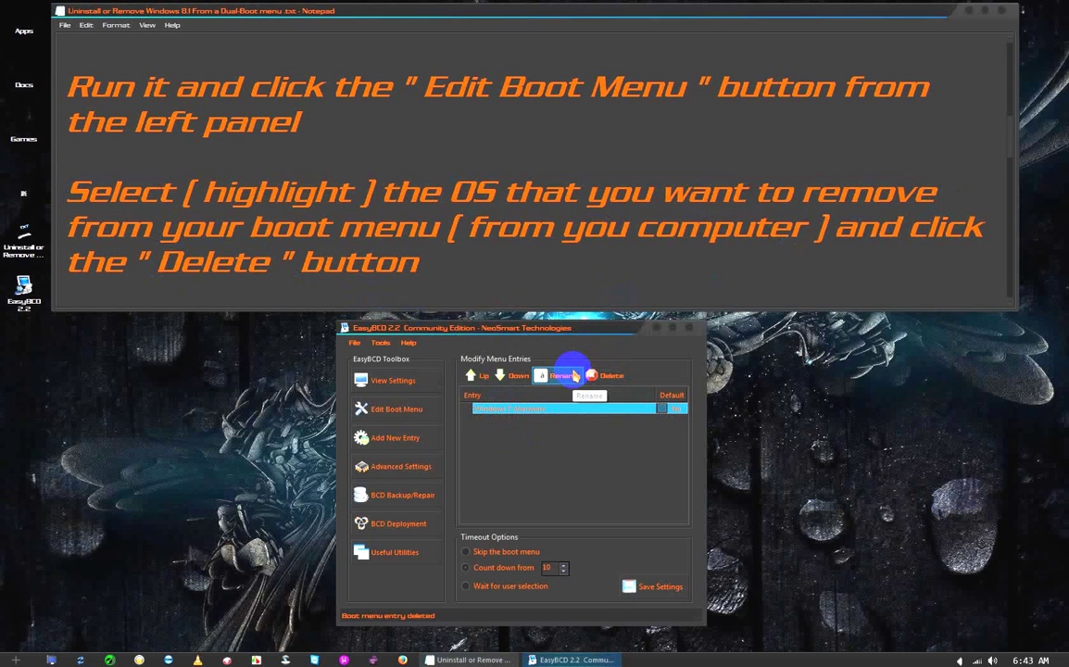
Follow the timeout instructions in the notes and set the boot menu's timeout option to Skip the boot menu
left_click(439, 267)
scroll(439, 266, "down", 1)
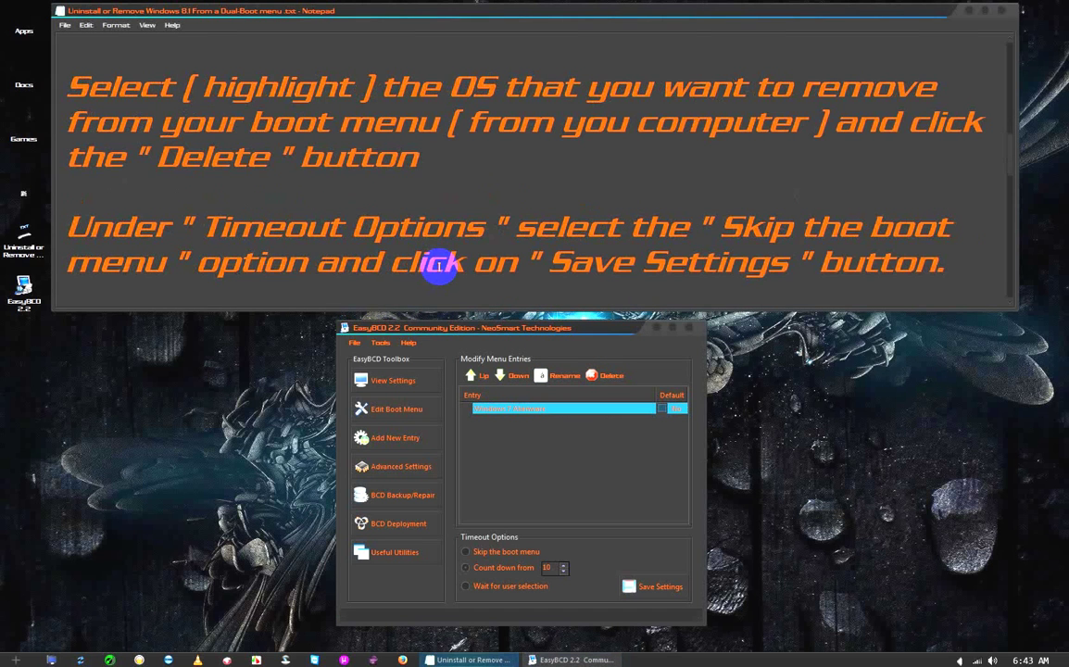
left_click(200, 227)
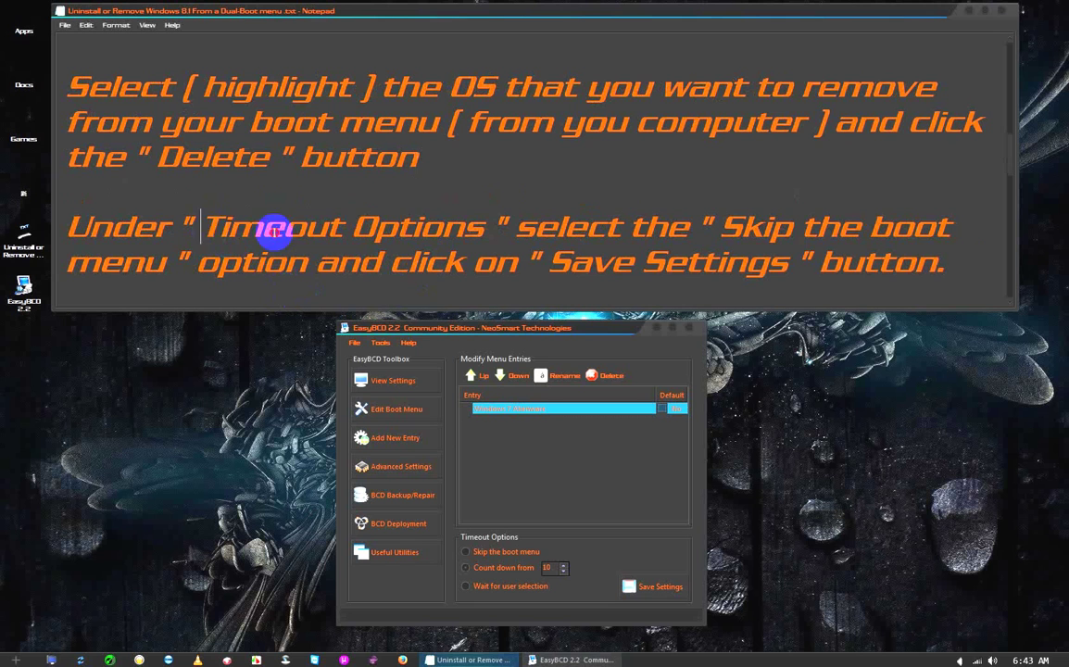
left_click(475, 237, "shift")
left_click(492, 233)
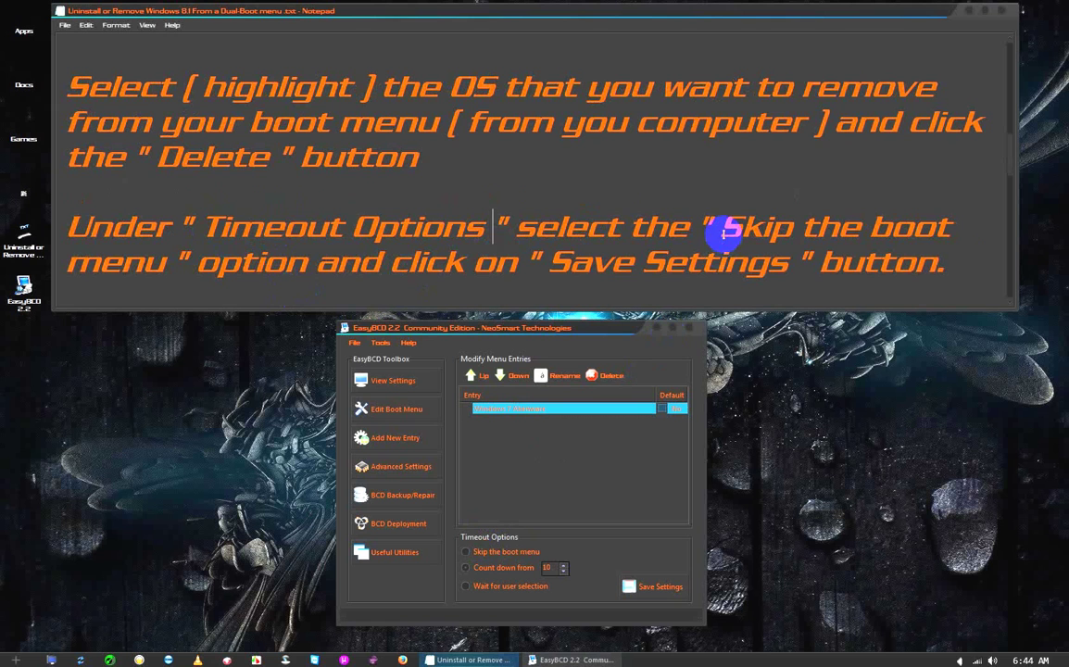
left_click_drag(724, 228, 176, 261)
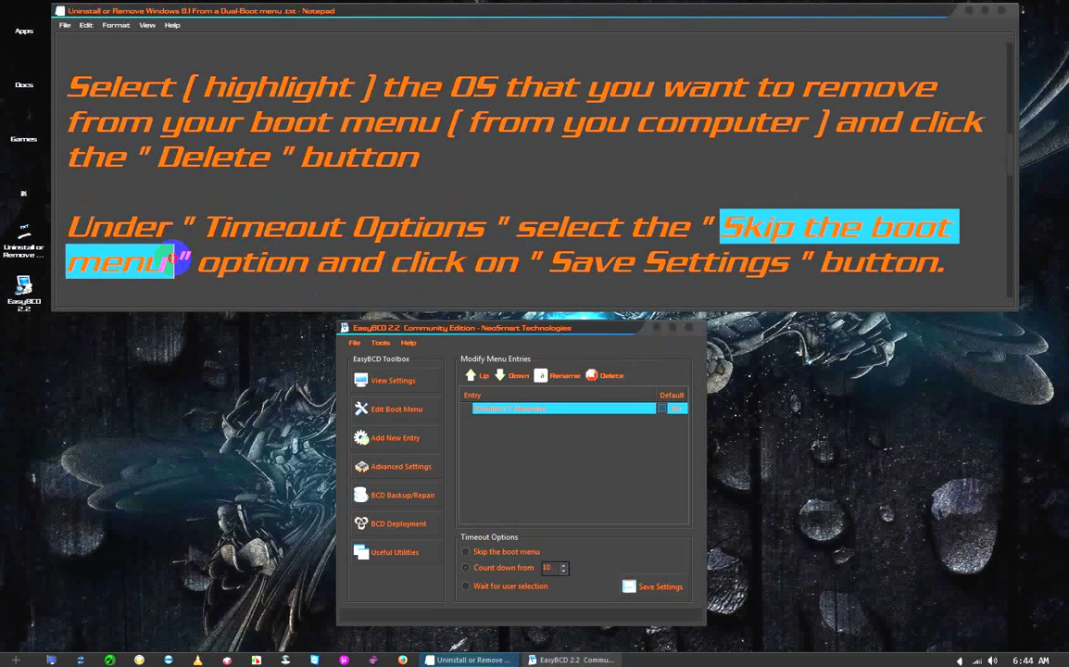
left_click(172, 261)
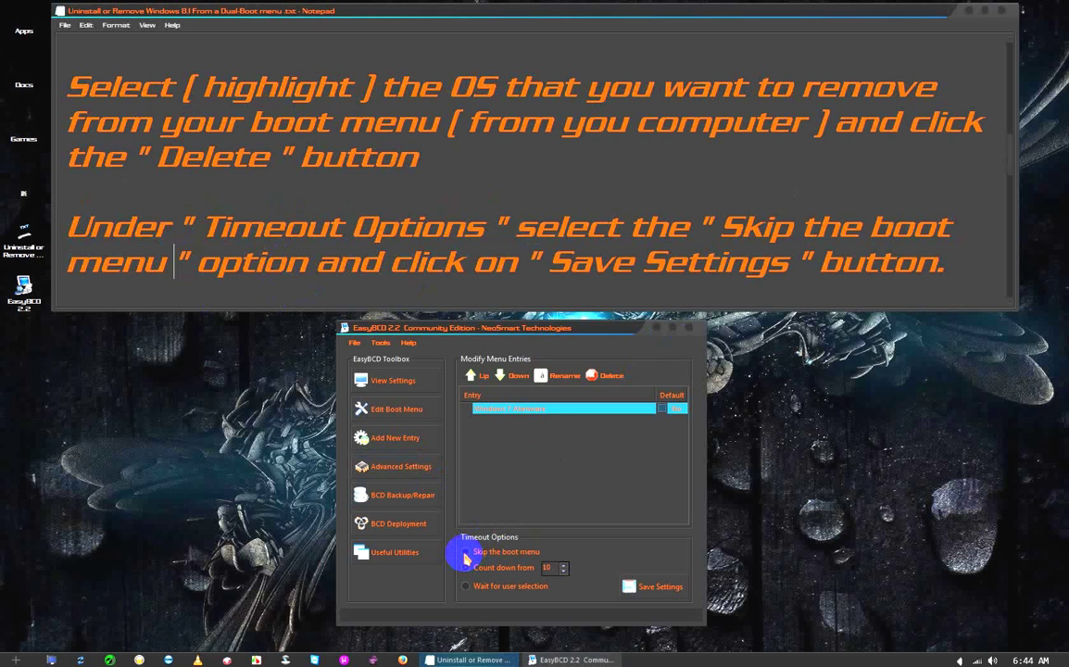
left_click(466, 553)
Check the saving instruction in the notes and save the bootloader settings with Skip the boot menu chosen
left_click(546, 290)
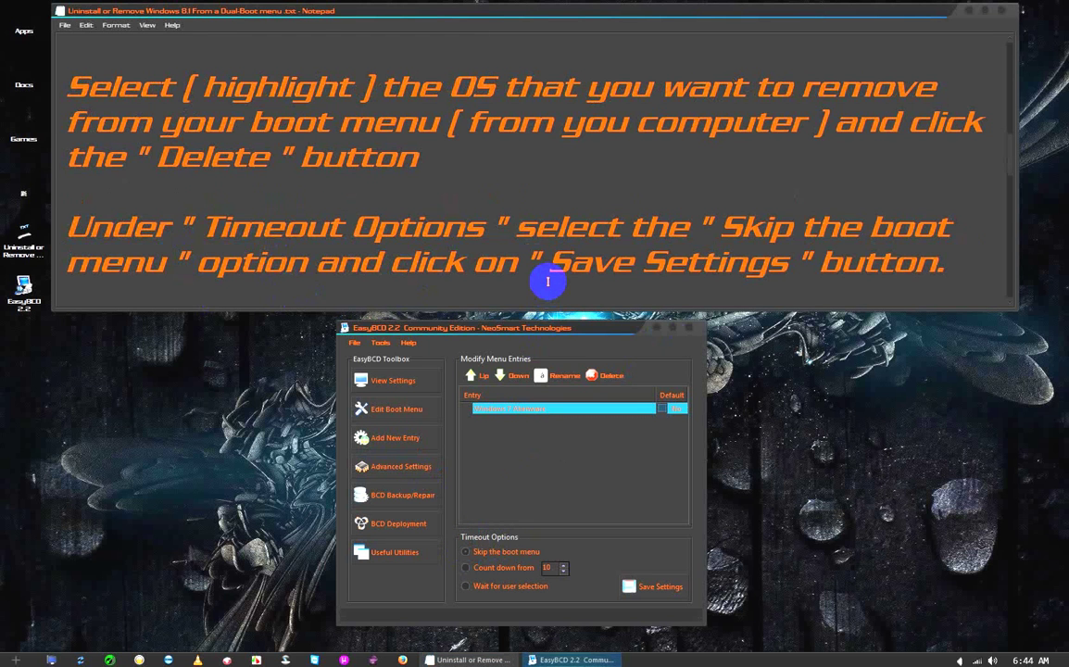
left_click_drag(546, 274, 763, 278)
left_click(763, 279)
scroll(763, 279, "down", 1)
scroll(764, 282, "up", 1)
scroll(764, 281, "down", 3)
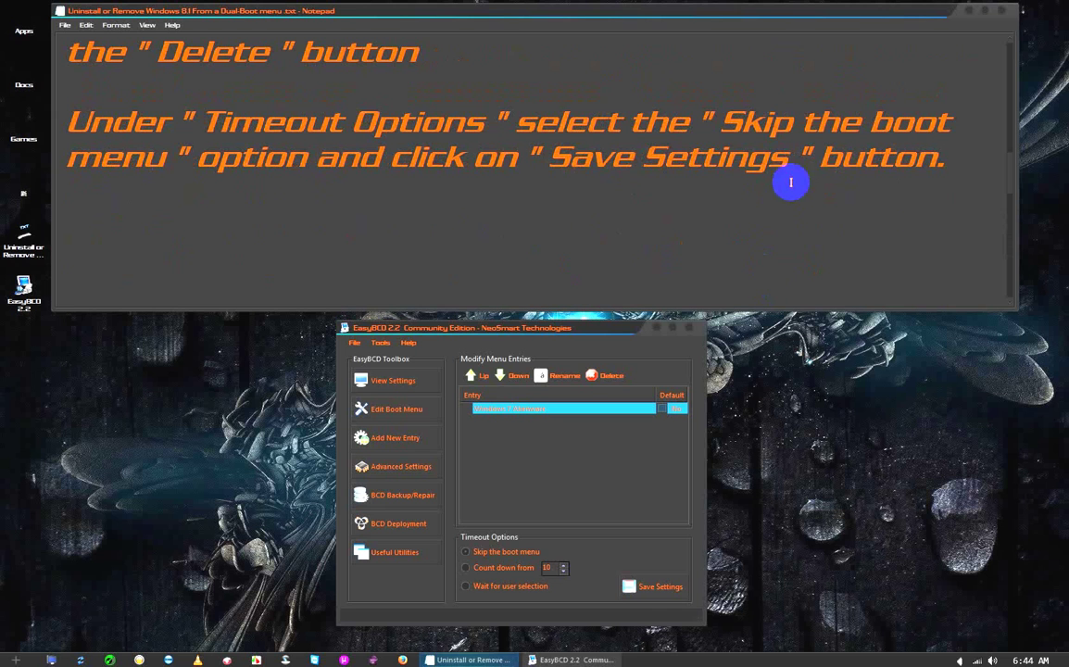
left_click_drag(796, 157, 547, 158)
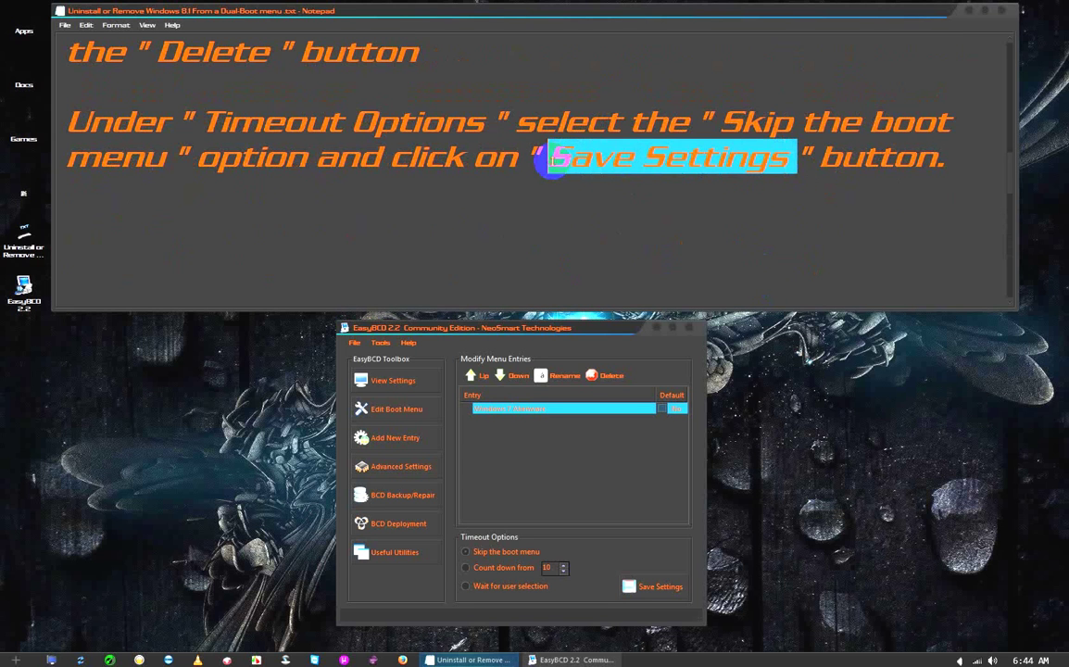
left_click(738, 156)
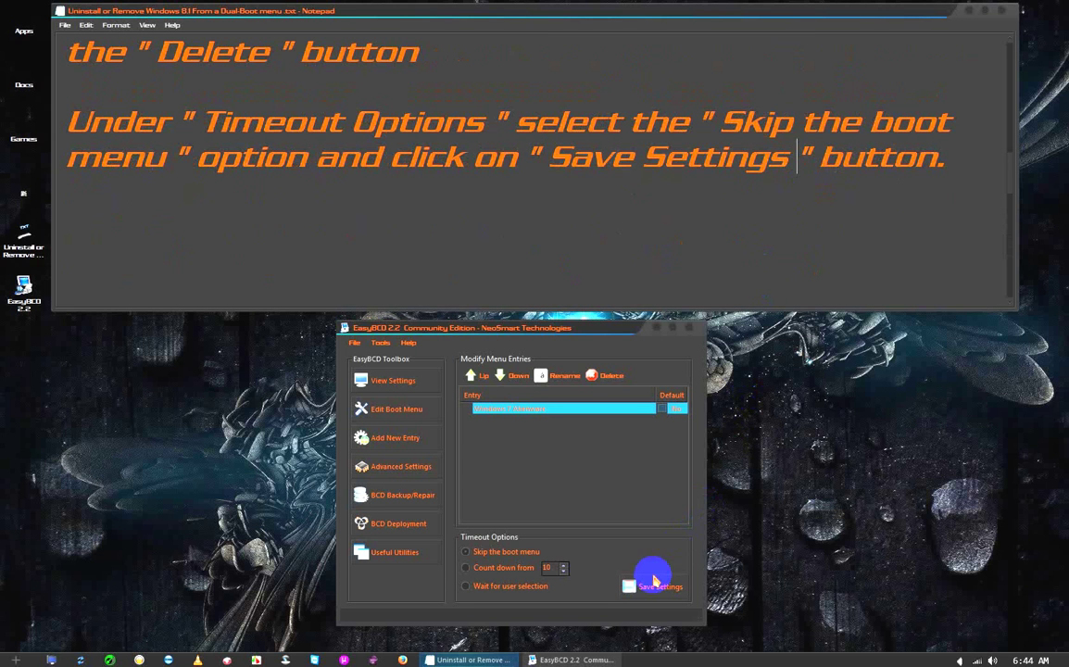
left_click(521, 556)
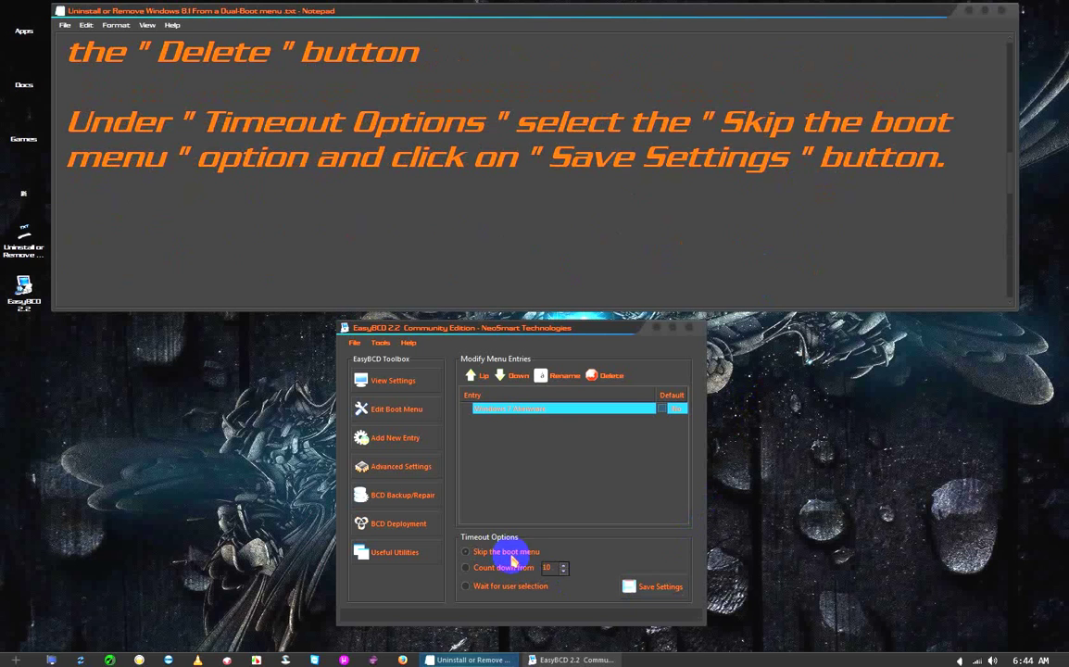
left_click(647, 589)
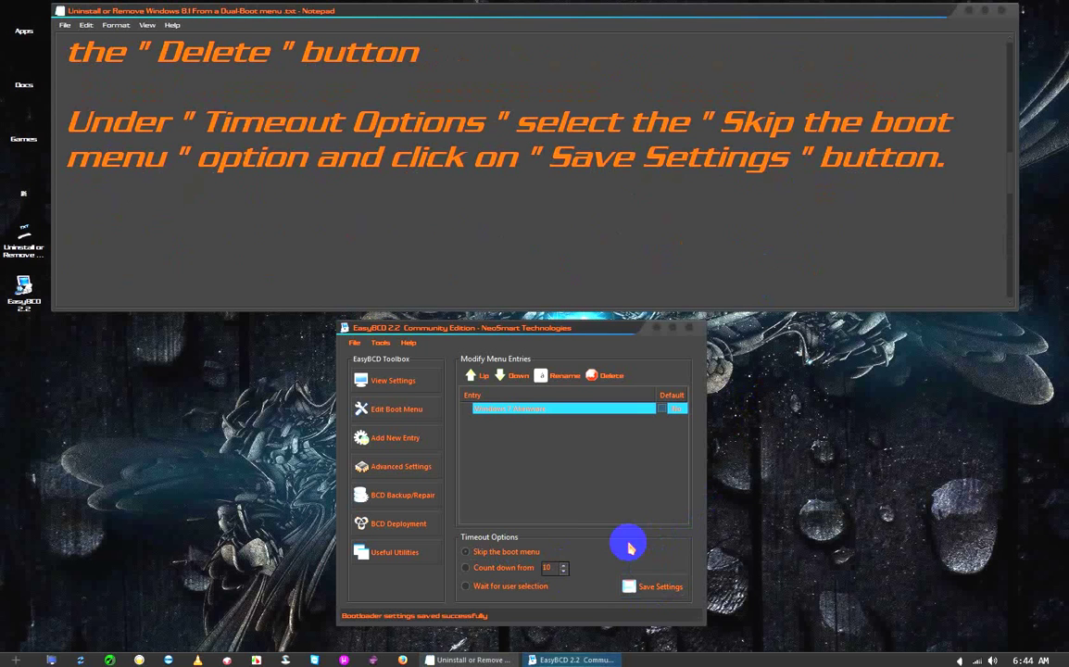
Bring up the next instruction in the notes and close EasyBCD, declining the donation request
left_click(475, 239)
scroll(475, 238, "down", 1)
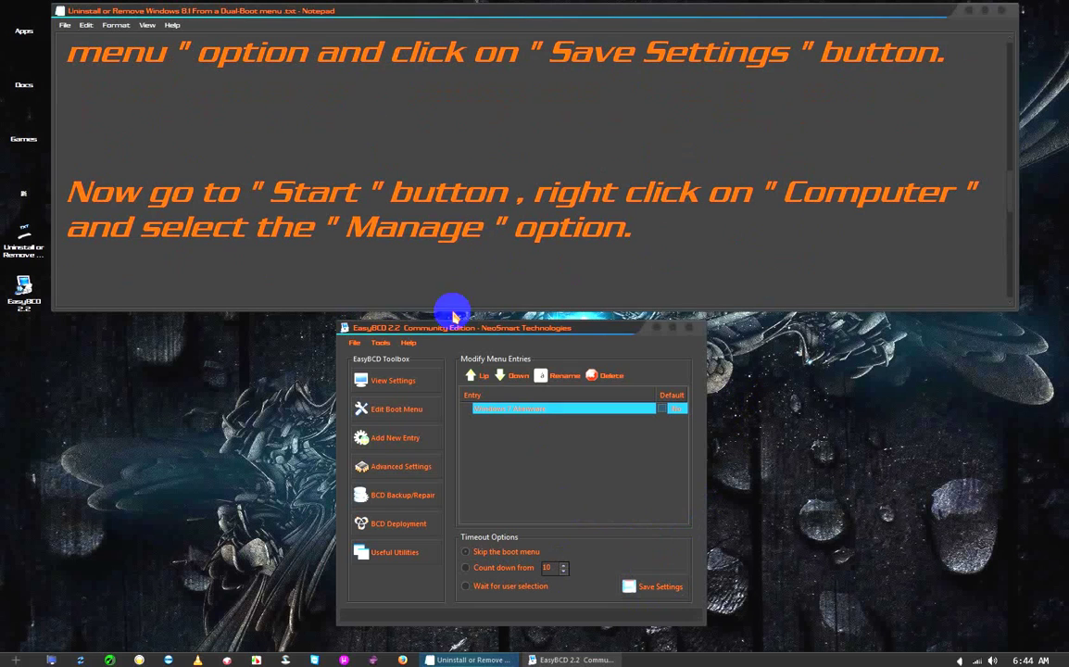
left_click(688, 330)
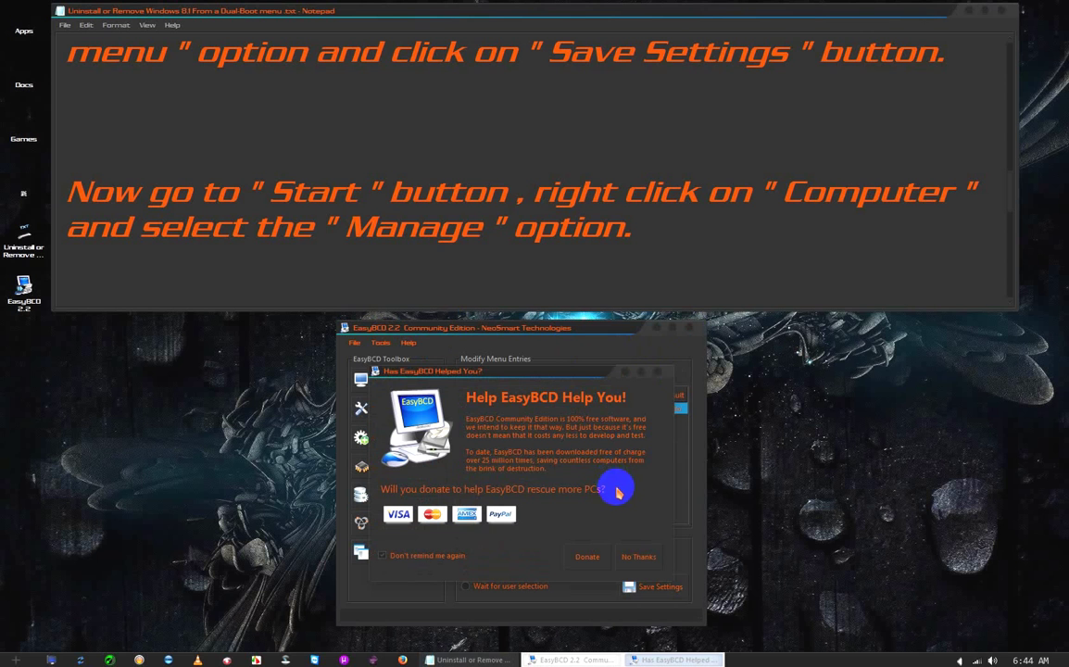
left_click(637, 557)
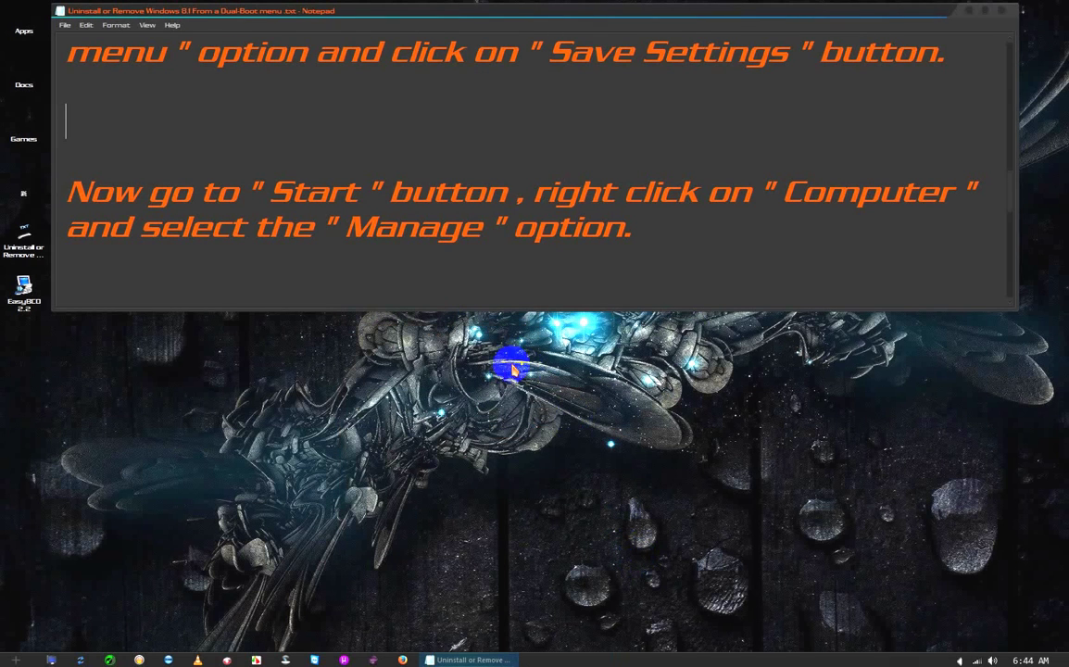
Follow the notes' instruction about reaching the Manage option for Computer, highlighting its key terms
left_click_drag(270, 191, 352, 202)
left_click(533, 193)
left_click_drag(600, 199, 699, 200)
left_click_drag(802, 200, 944, 205)
left_click_drag(491, 230, 345, 230)
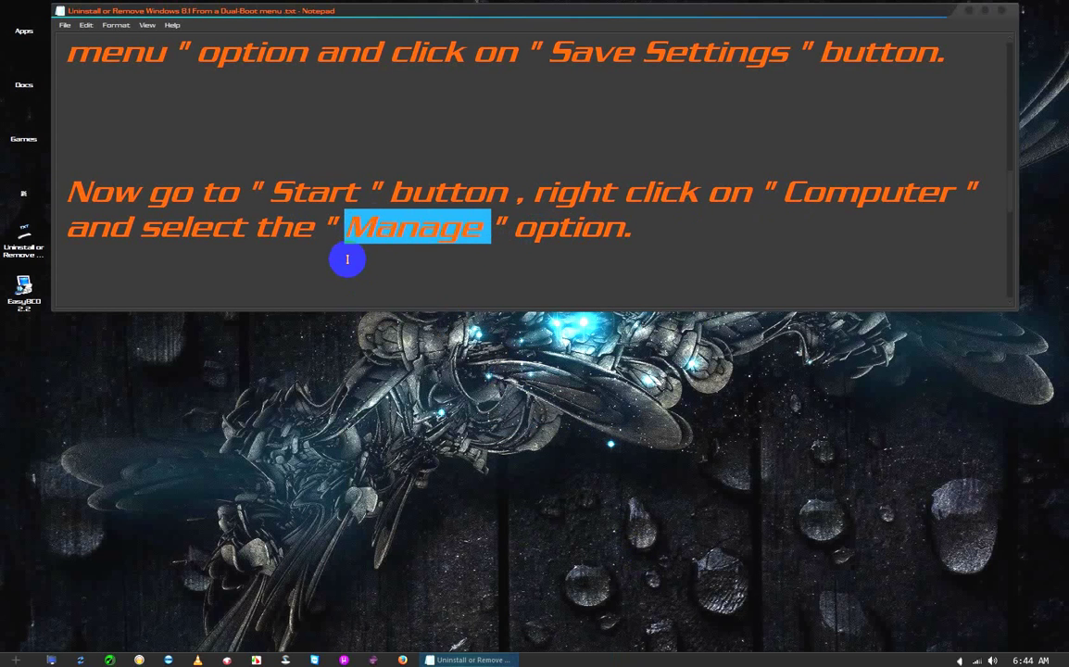
left_click(334, 243)
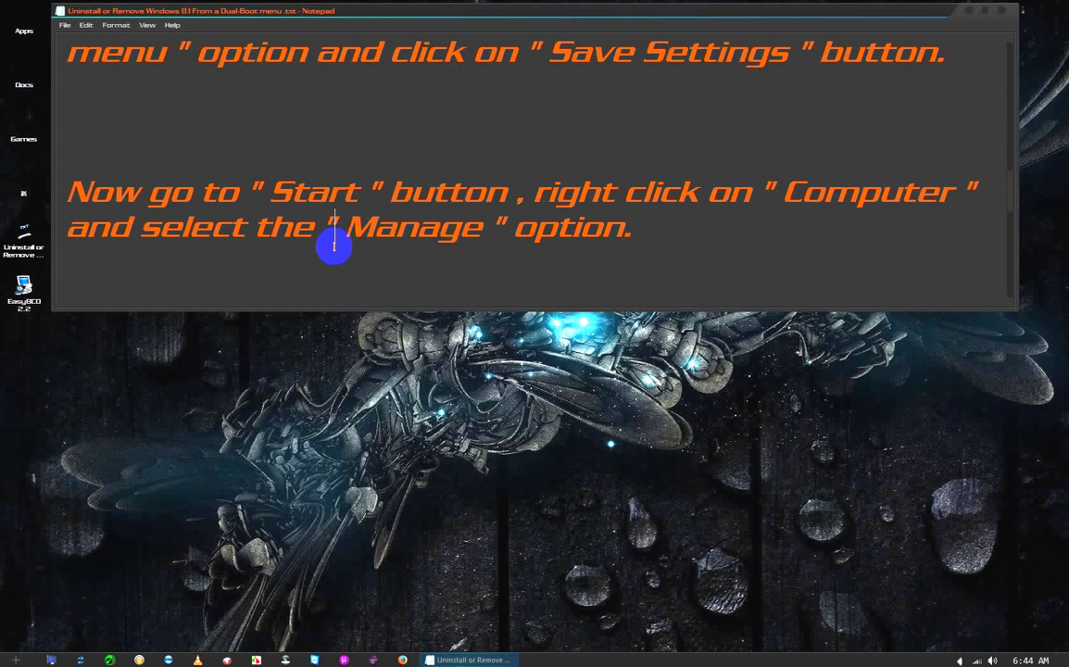
Open the Manage tools for Computer and move the Computer Management window down to uncover the notes
left_click(16, 660)
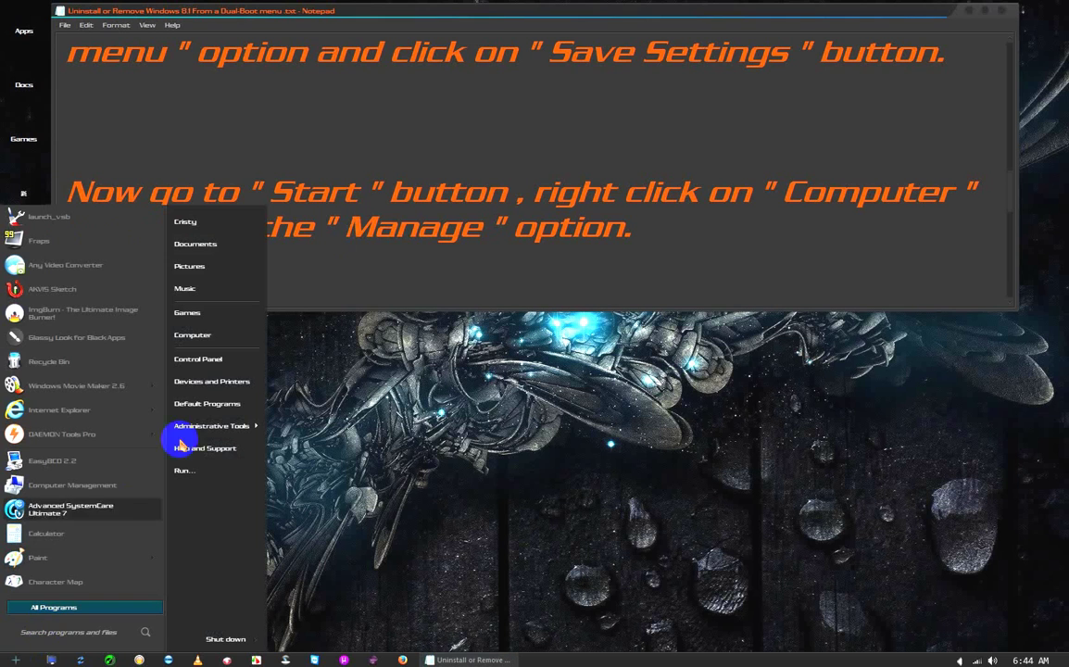
right_click(207, 340)
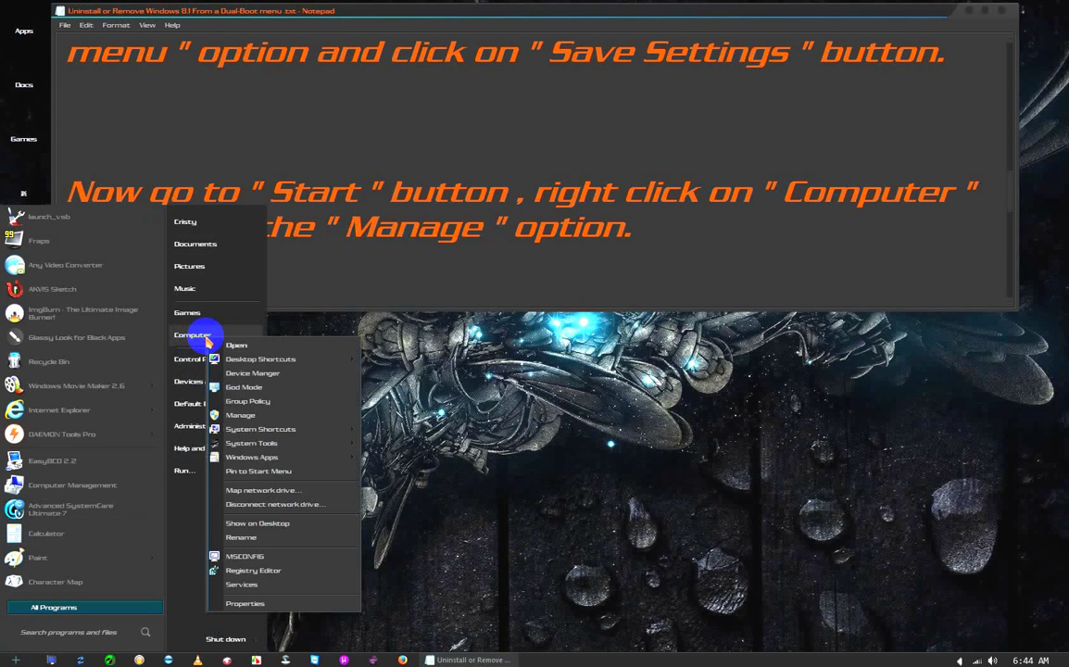
left_click(240, 415)
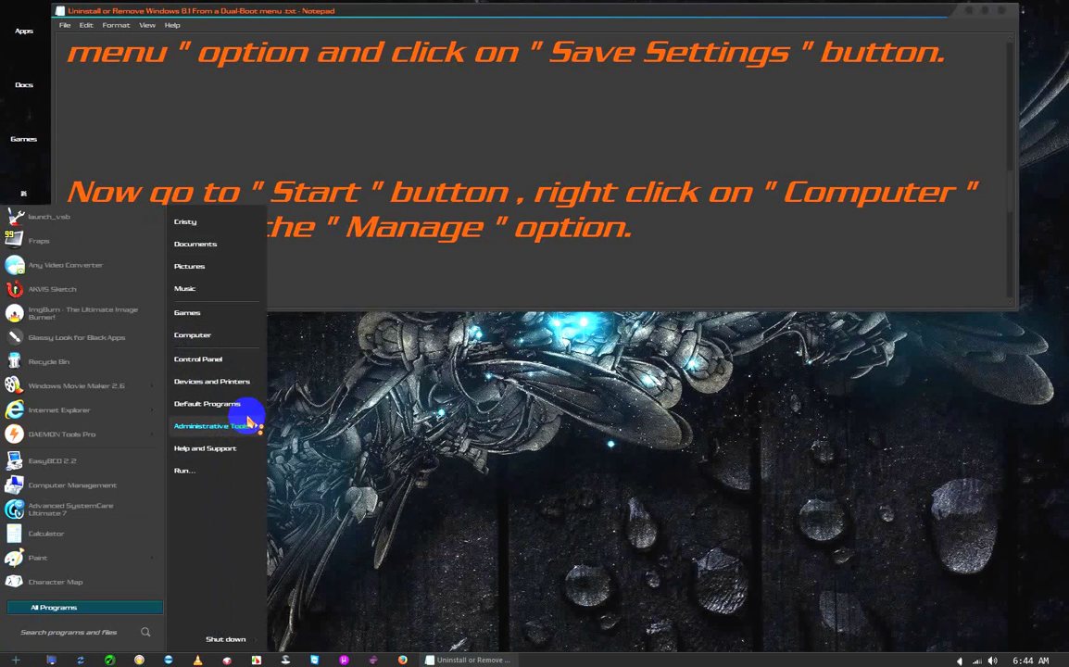
mouse_move(250, 425)
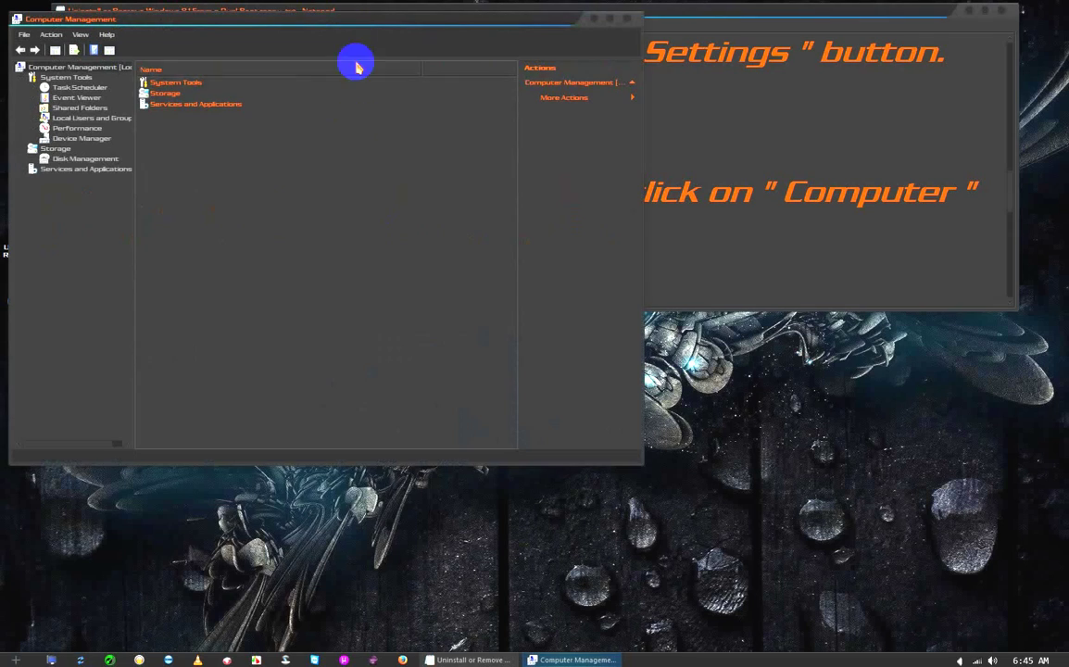
left_click_drag(349, 25, 362, 212)
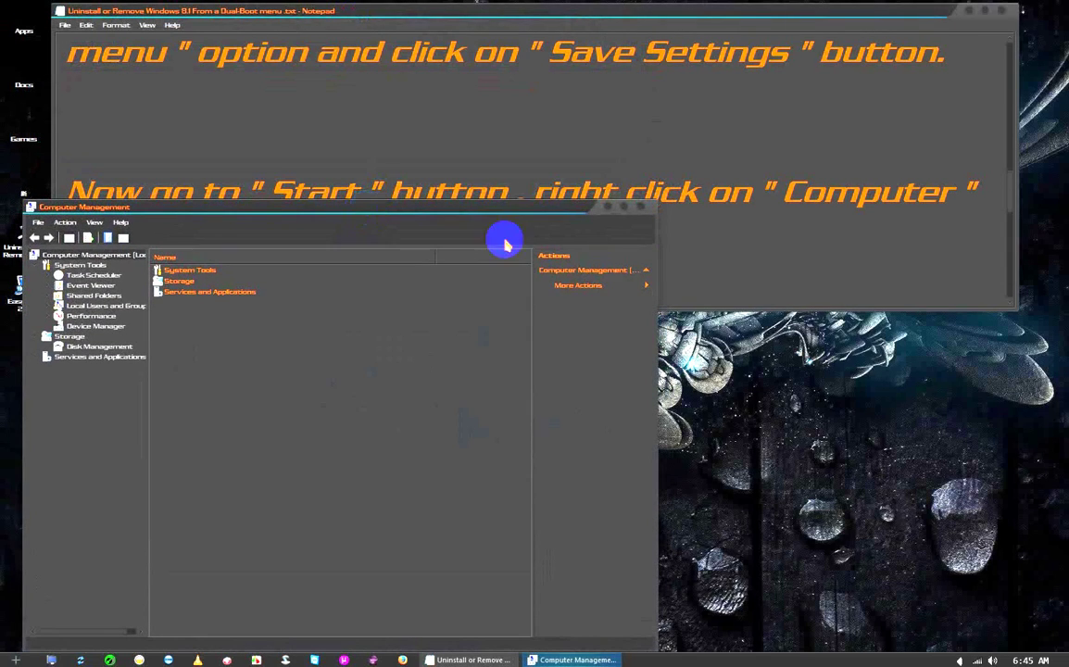
Bring up the Computer Management instruction in the notes and open Disk Management as it directs
left_click(693, 259)
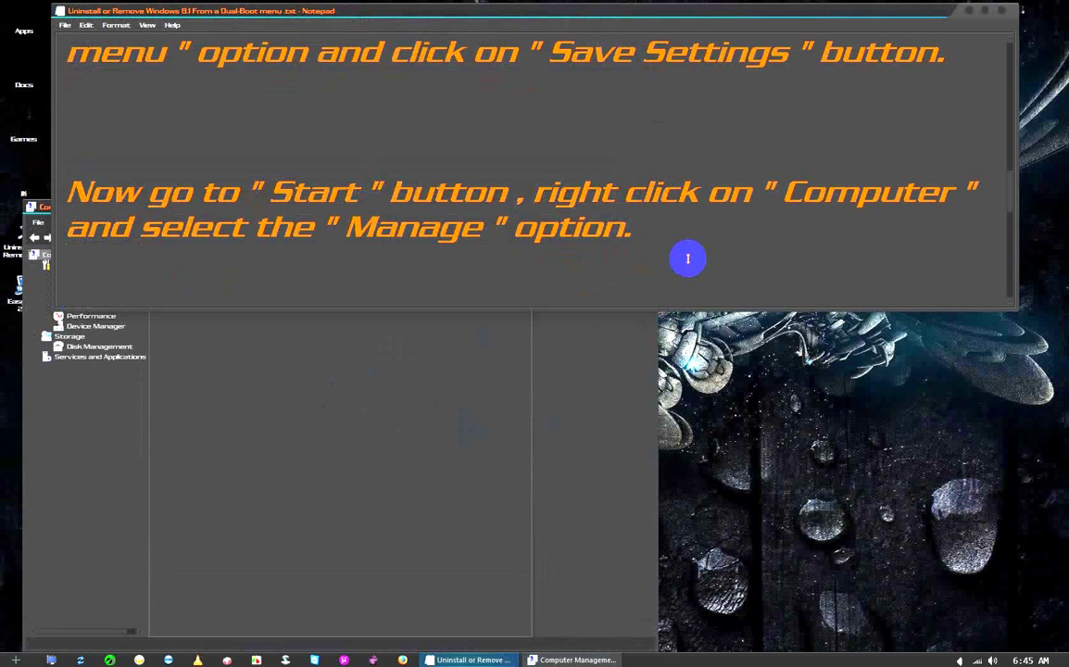
scroll(688, 259, "down", 1)
scroll(688, 259, "down", 1)
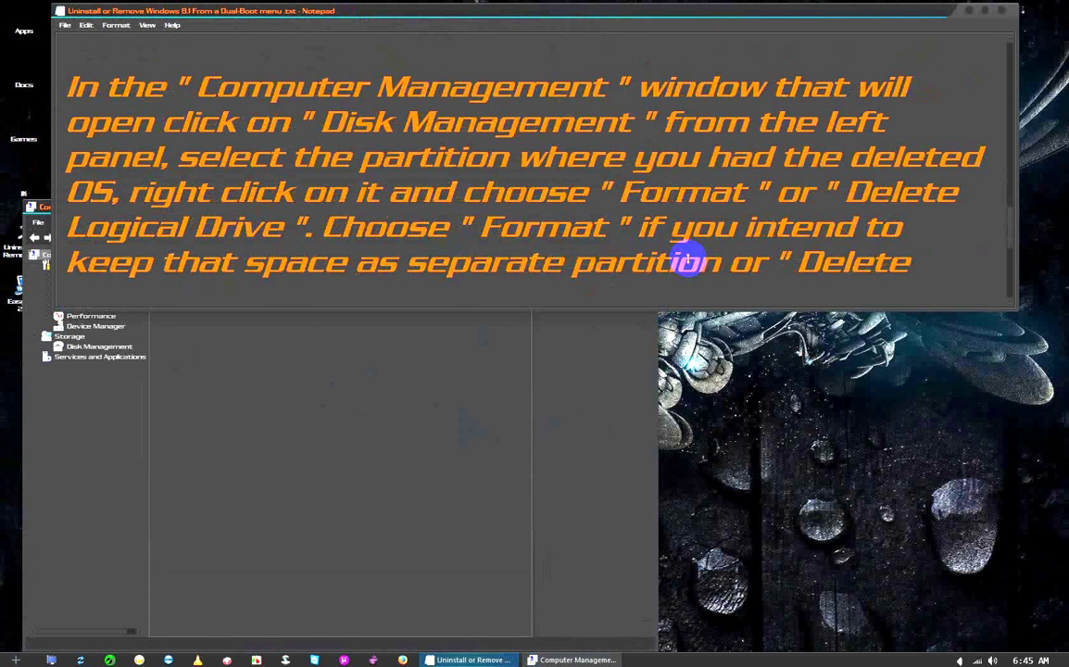
double_click(198, 86)
left_click_drag(524, 93, 325, 123)
left_click(616, 90)
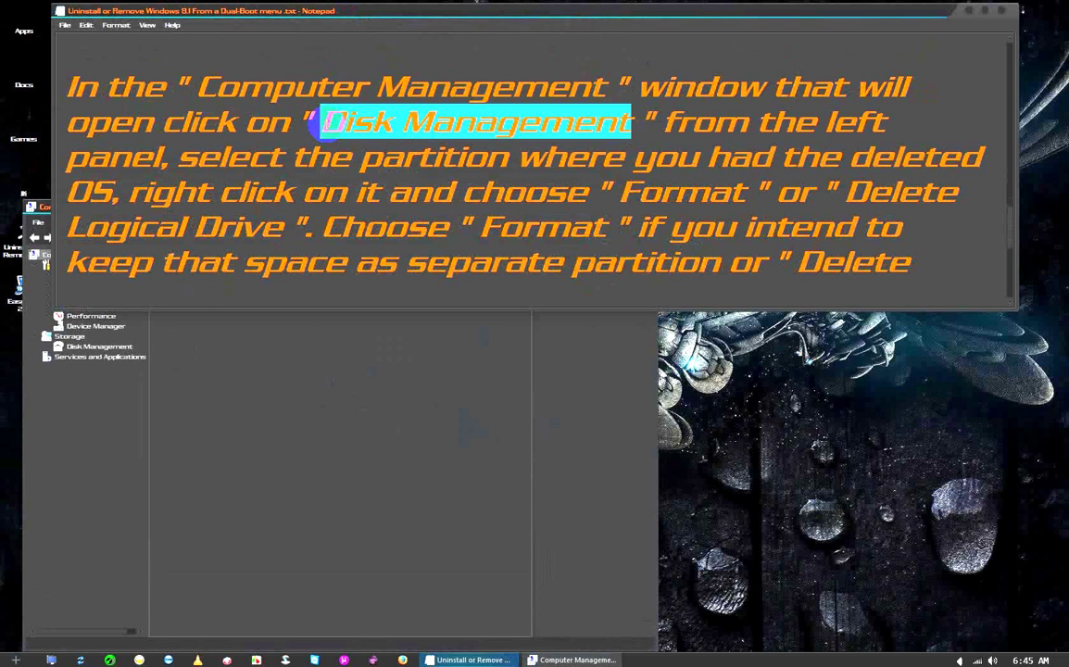
left_click(323, 123)
left_click(65, 372)
left_click(96, 347)
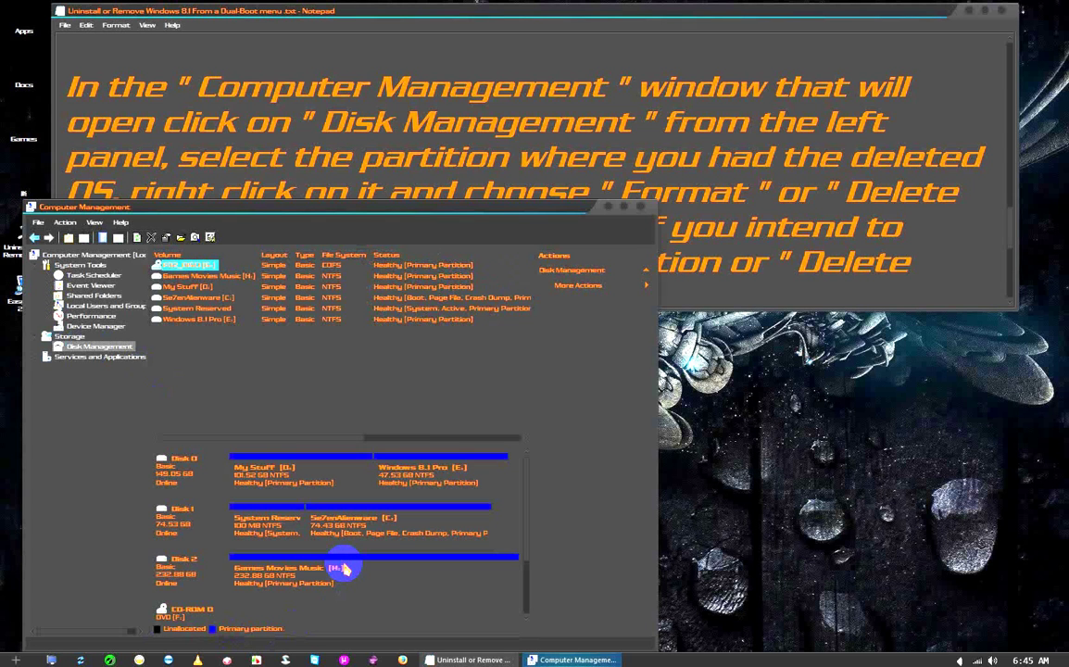
Check the partition instruction in the notes, then select the Windows 8.1 Pro (E:) partition on Disk 0 and show its available actions
left_click(893, 236)
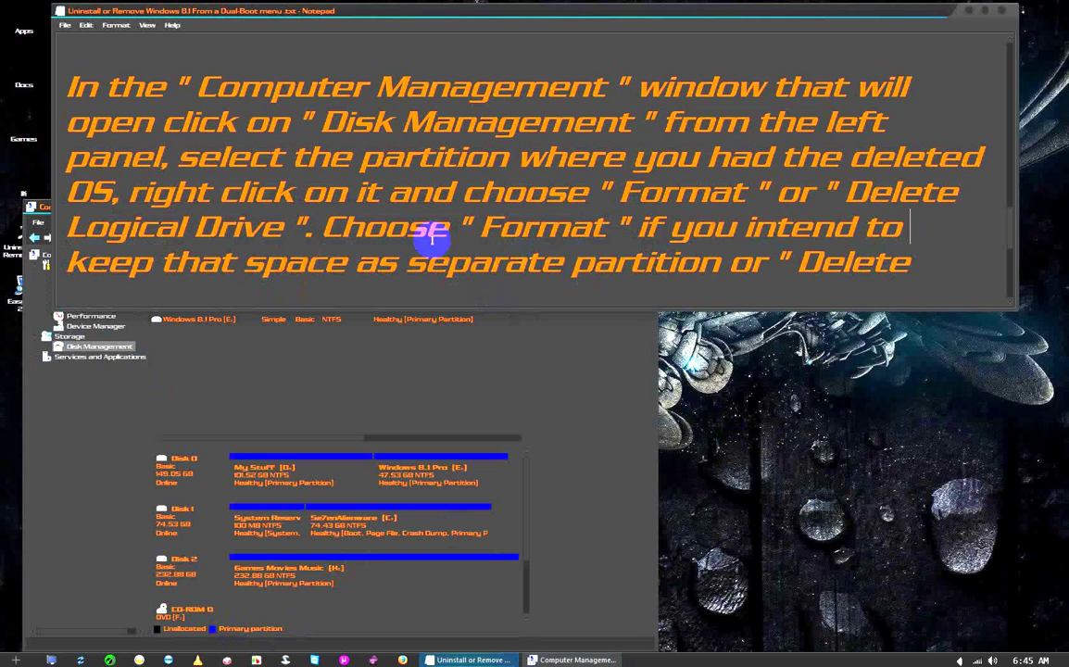
left_click_drag(185, 159, 884, 156)
left_click_drag(68, 193, 107, 192)
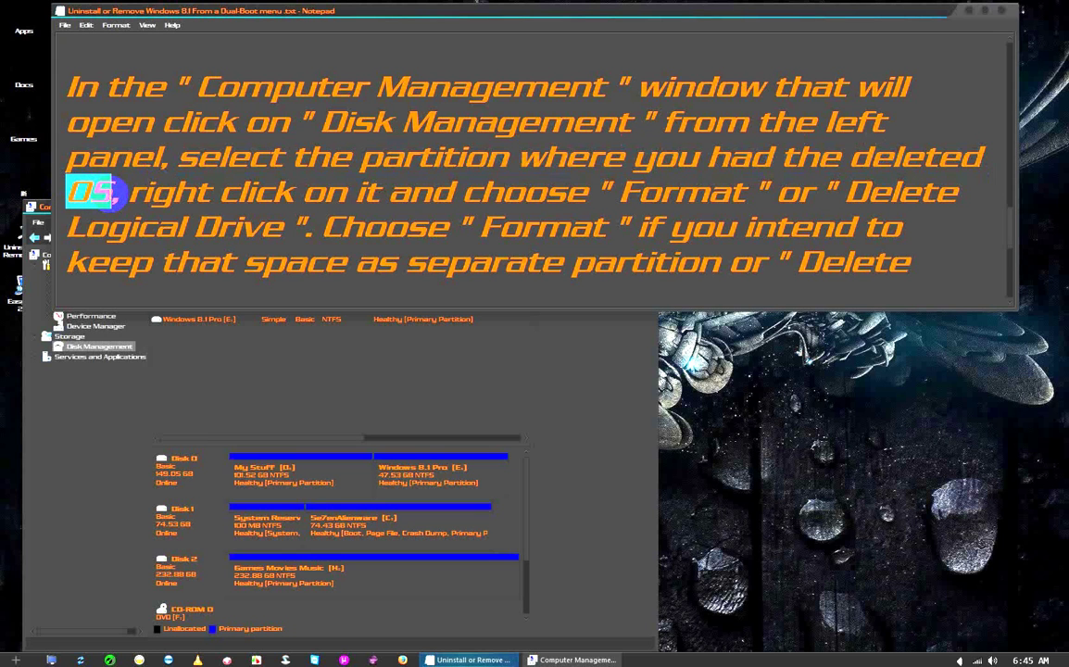
left_click(111, 192)
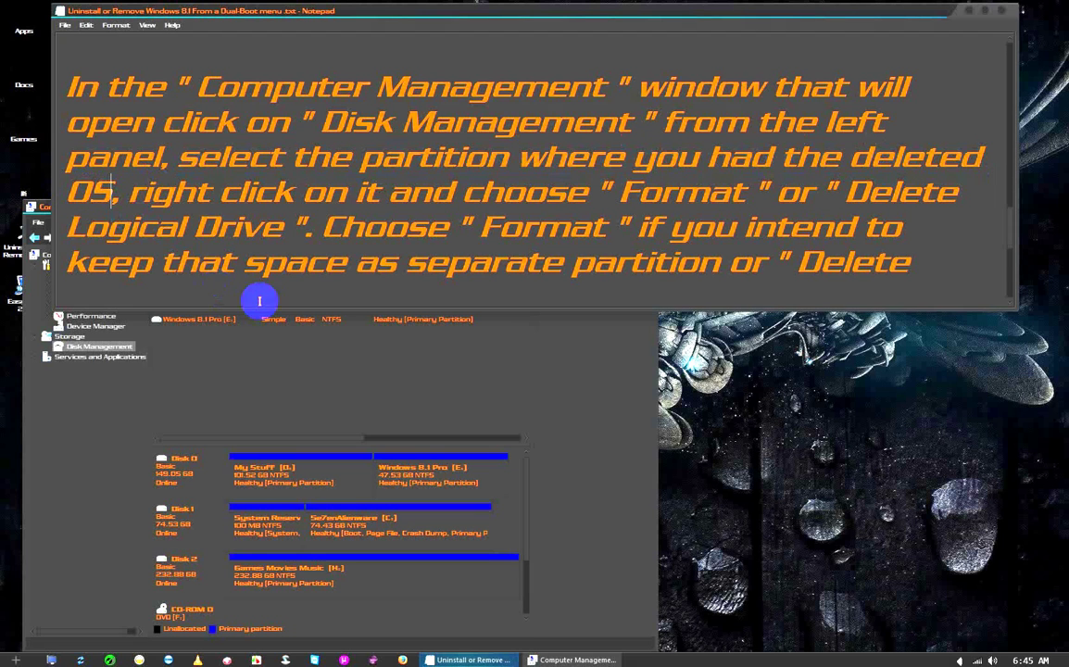
left_click(407, 482)
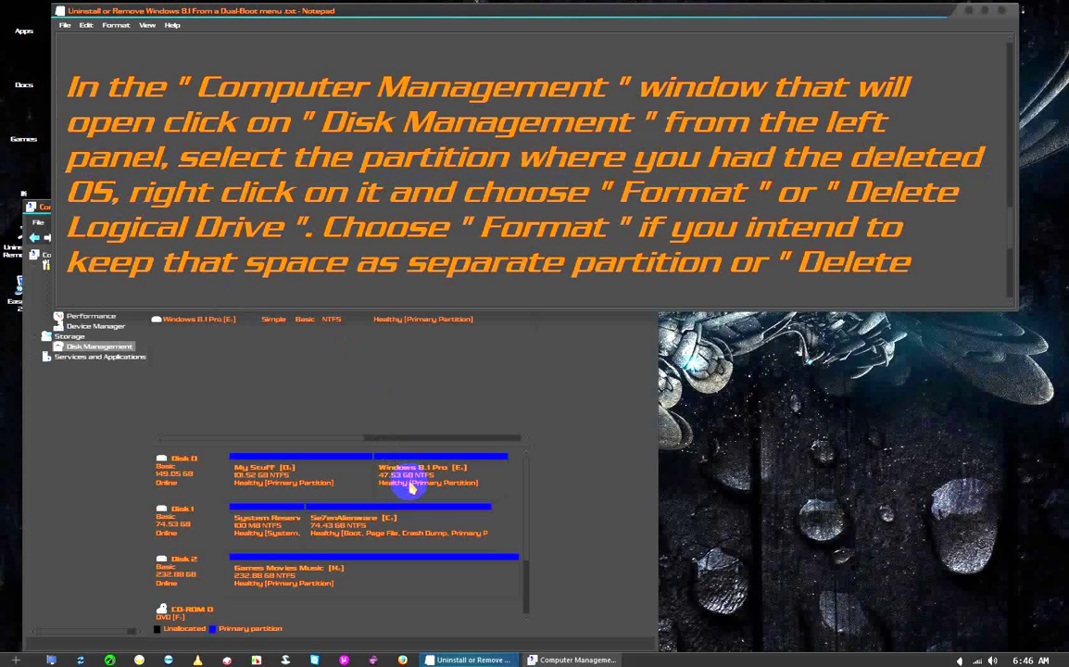
left_click(421, 480)
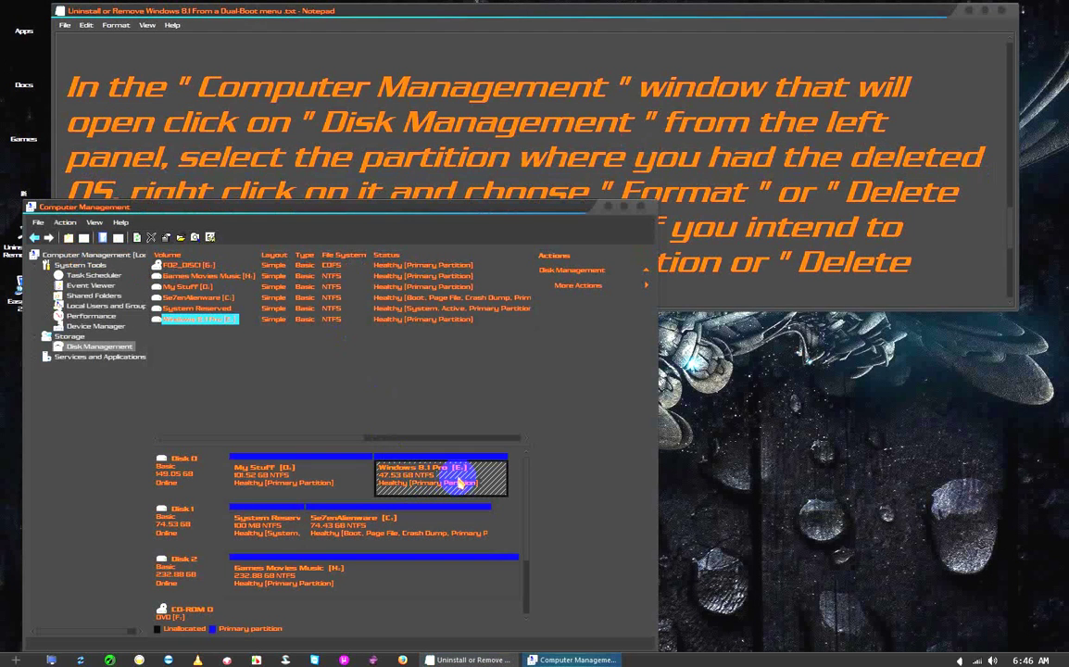
right_click(456, 478)
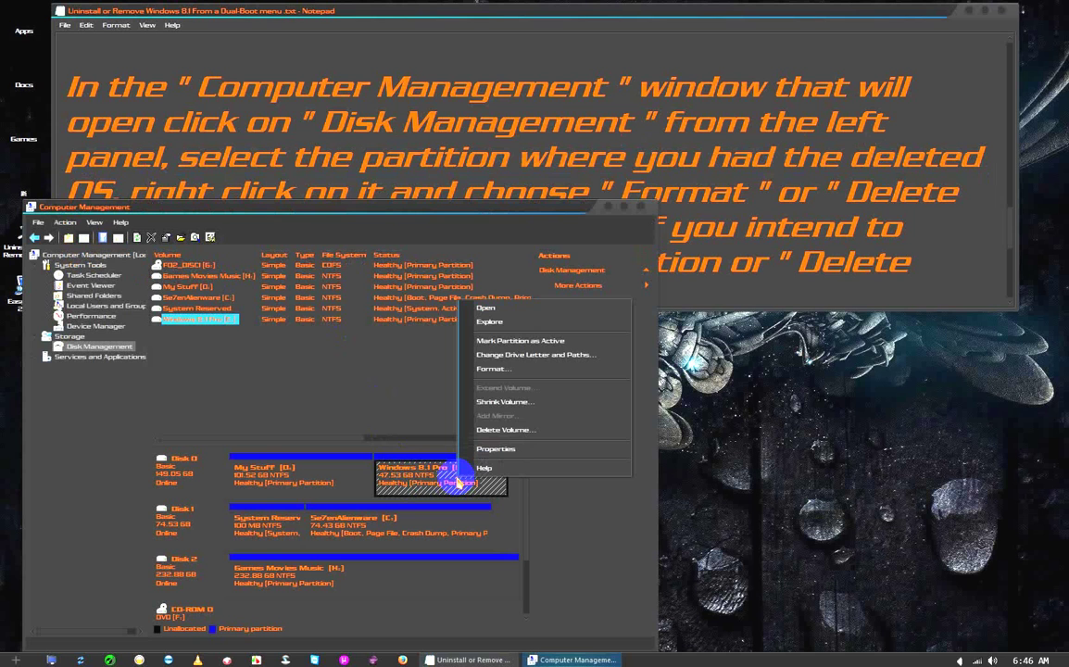
Return to the notes and highlight the instructions about choosing Format or Delete Logical Drive for the partition
left_click(954, 231)
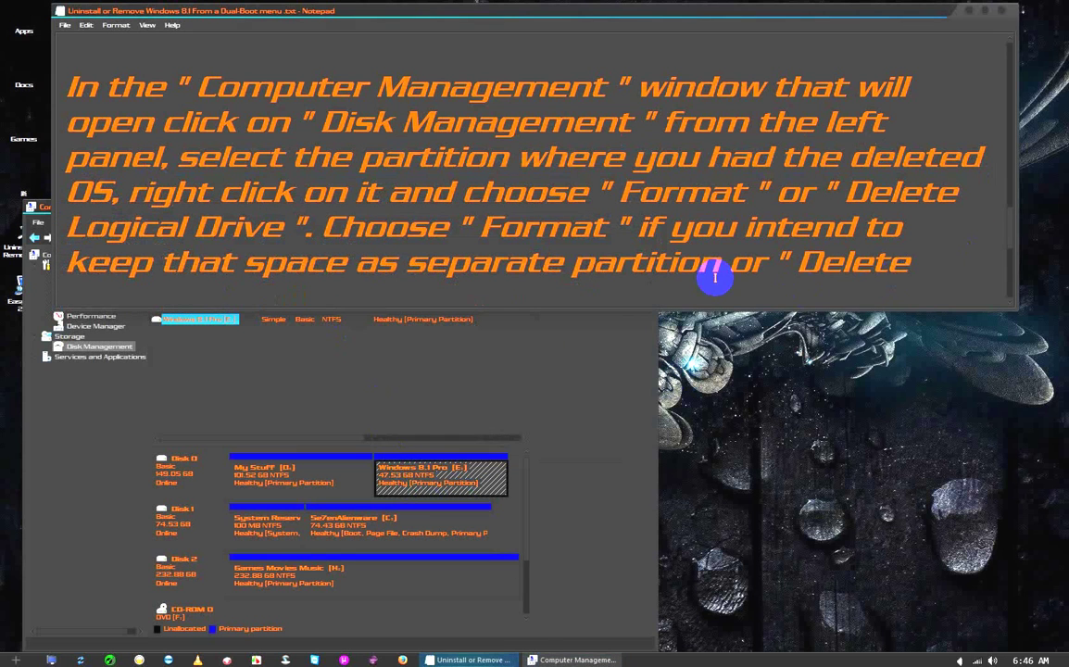
left_click_drag(130, 193, 369, 192)
left_click(379, 192)
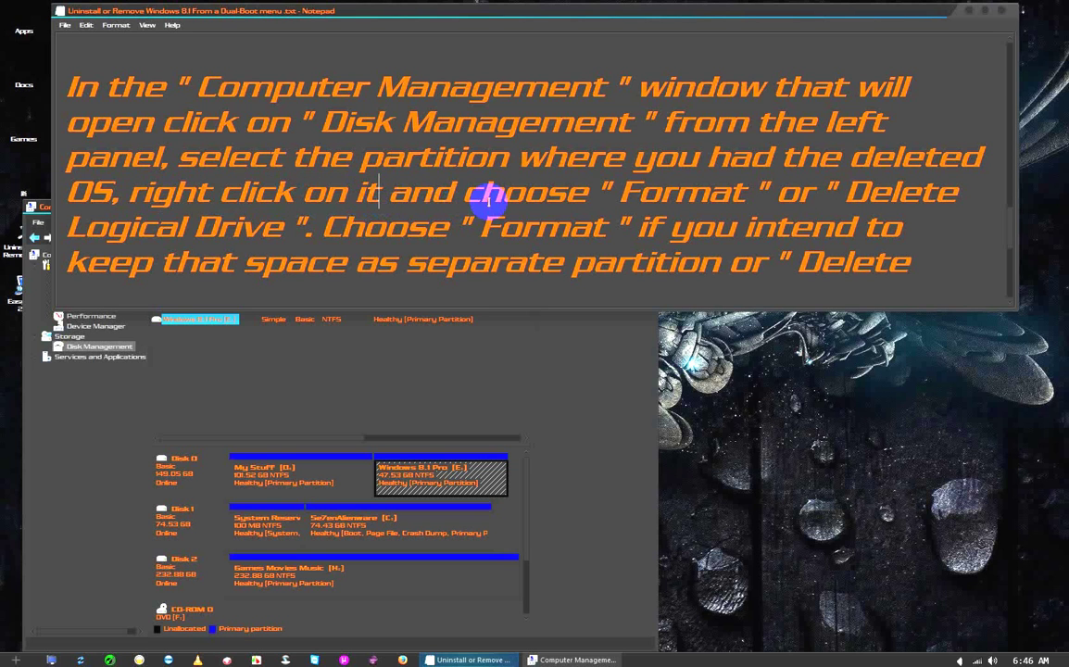
left_click_drag(620, 194, 749, 198)
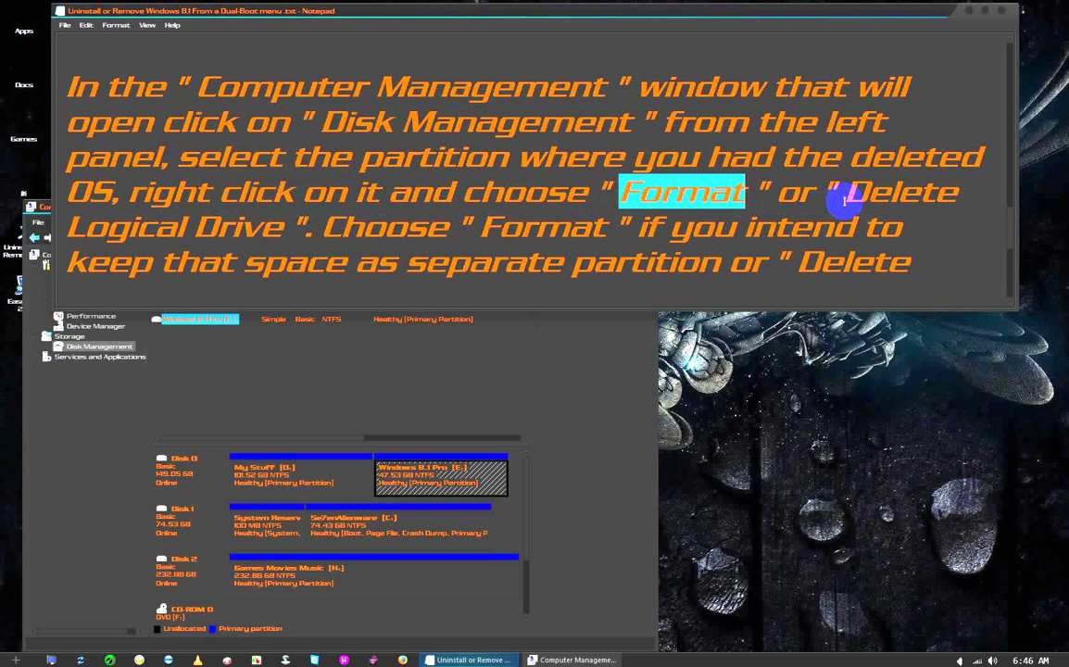
left_click_drag(844, 196, 289, 228)
left_click(292, 228)
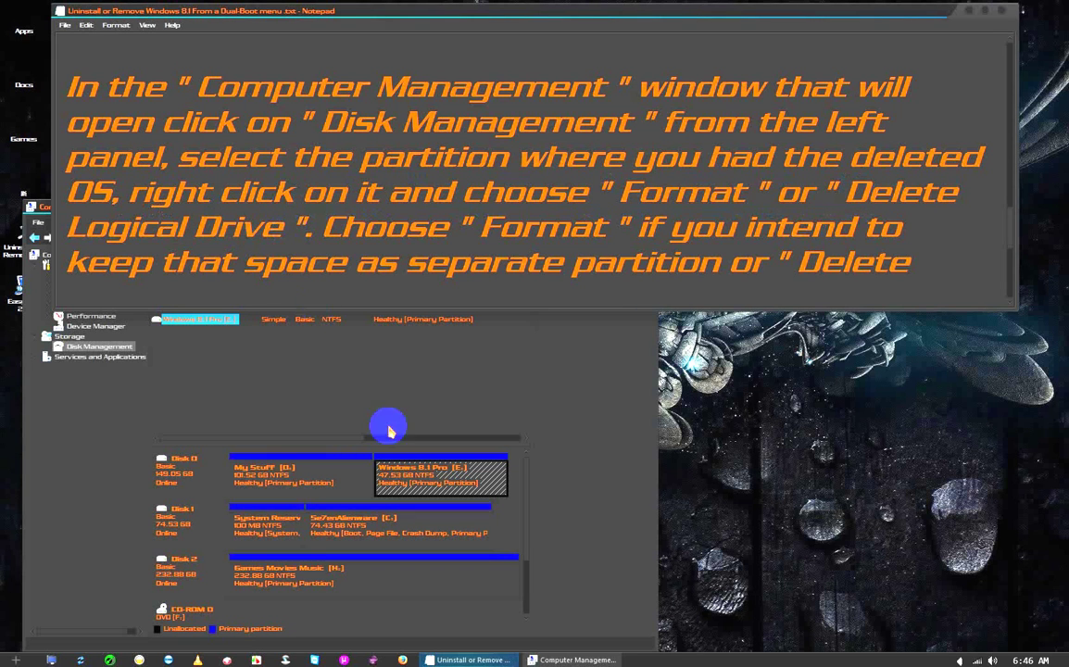
Quick-format the Windows 8.1 Pro (E:) partition as NTFS with the default allocation unit size, and confirm erasing its data
right_click(414, 478)
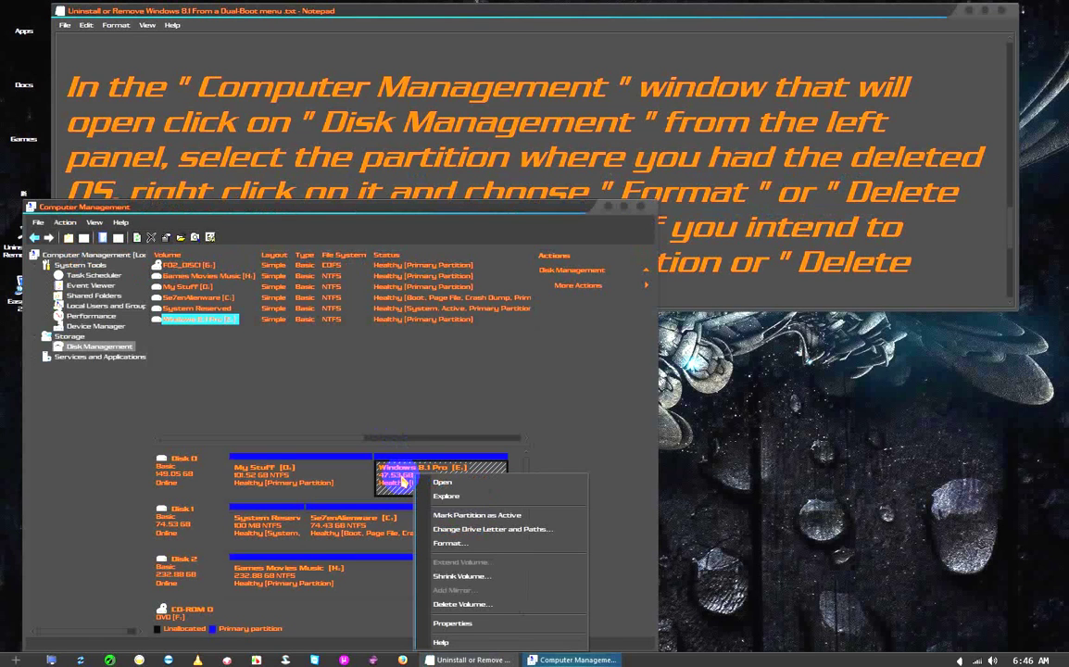
left_click(457, 544)
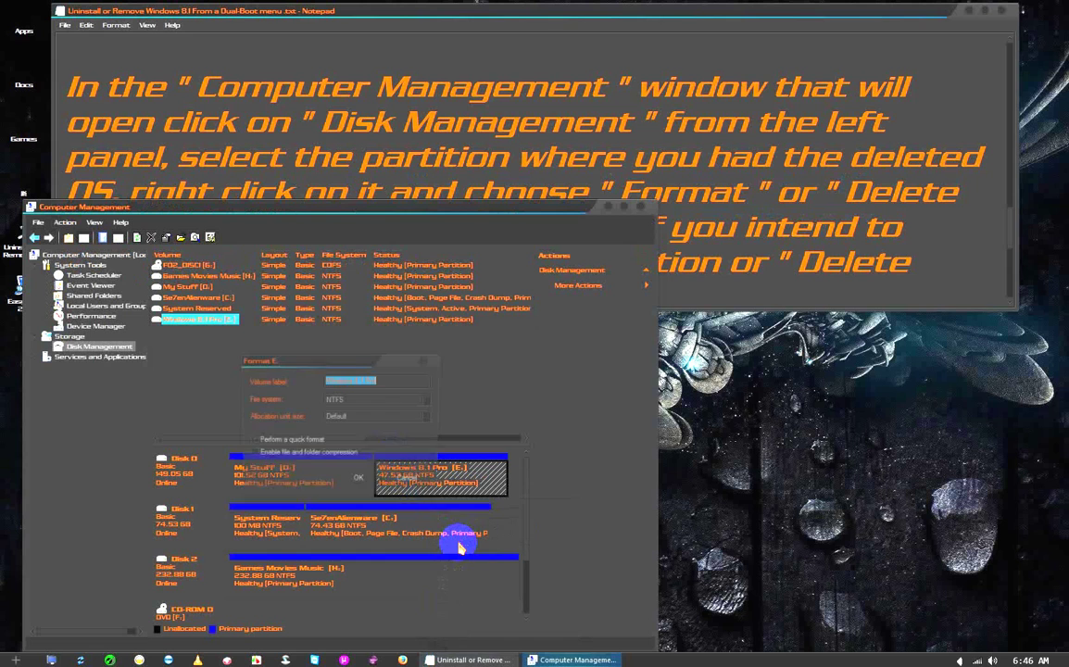
left_click(360, 483)
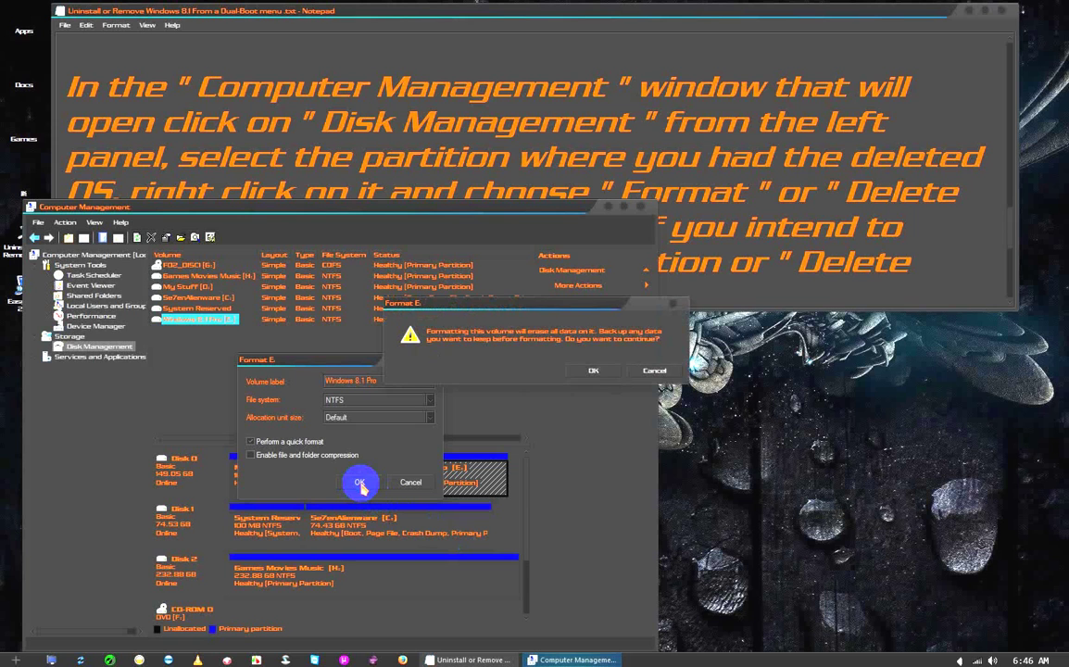
left_click(593, 371)
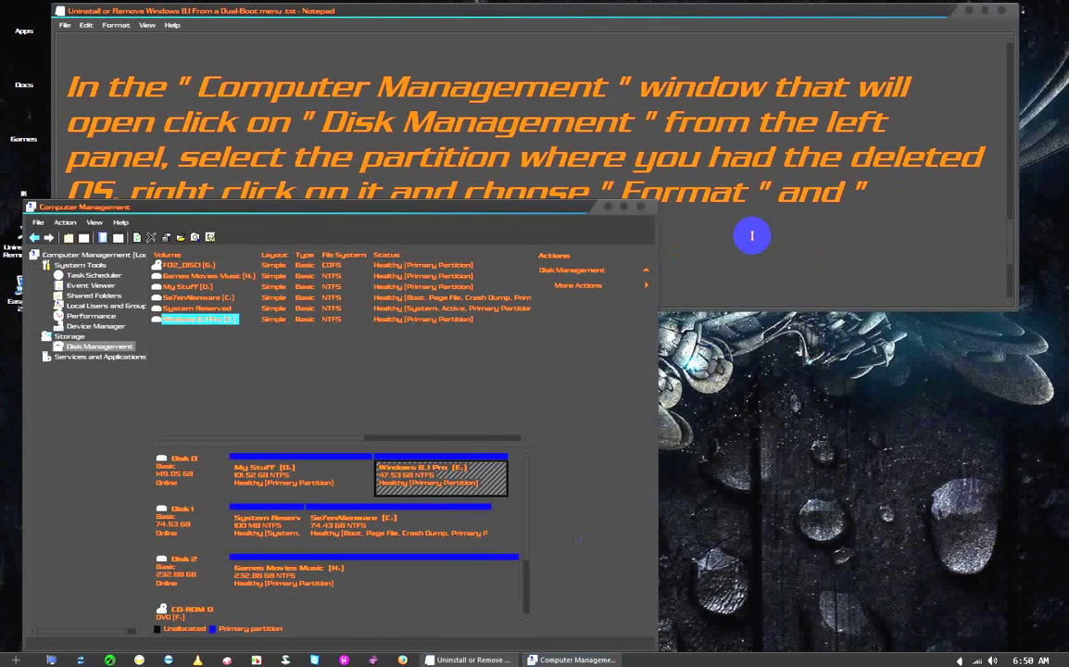
Check the notes' instruction about Change Drive Letter and Paths
left_click(749, 241)
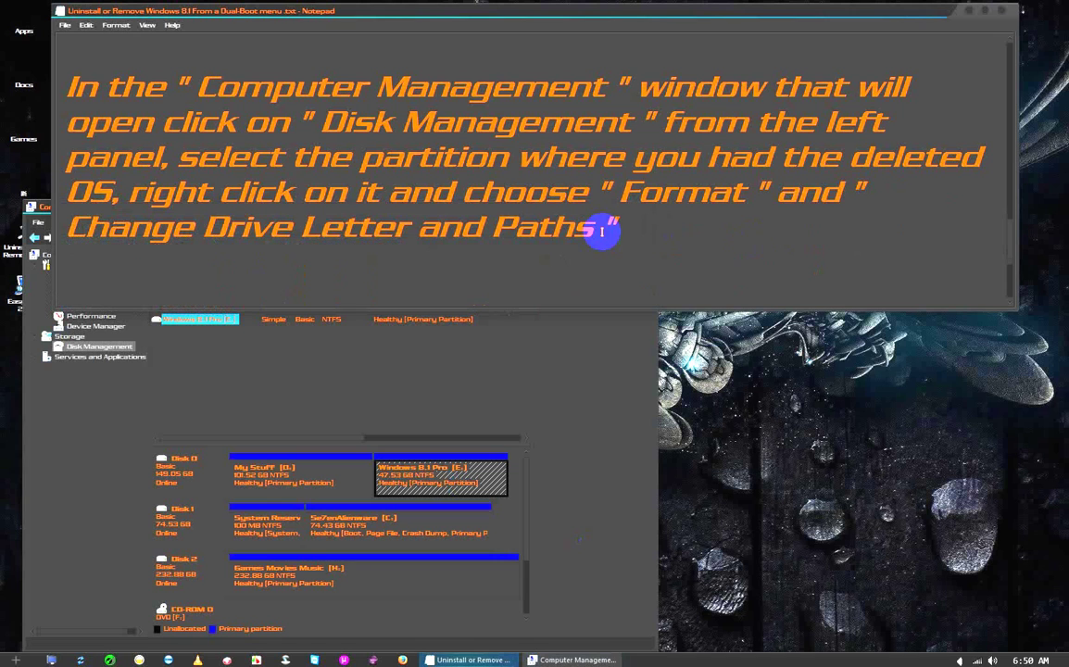
left_click_drag(595, 235, 188, 230)
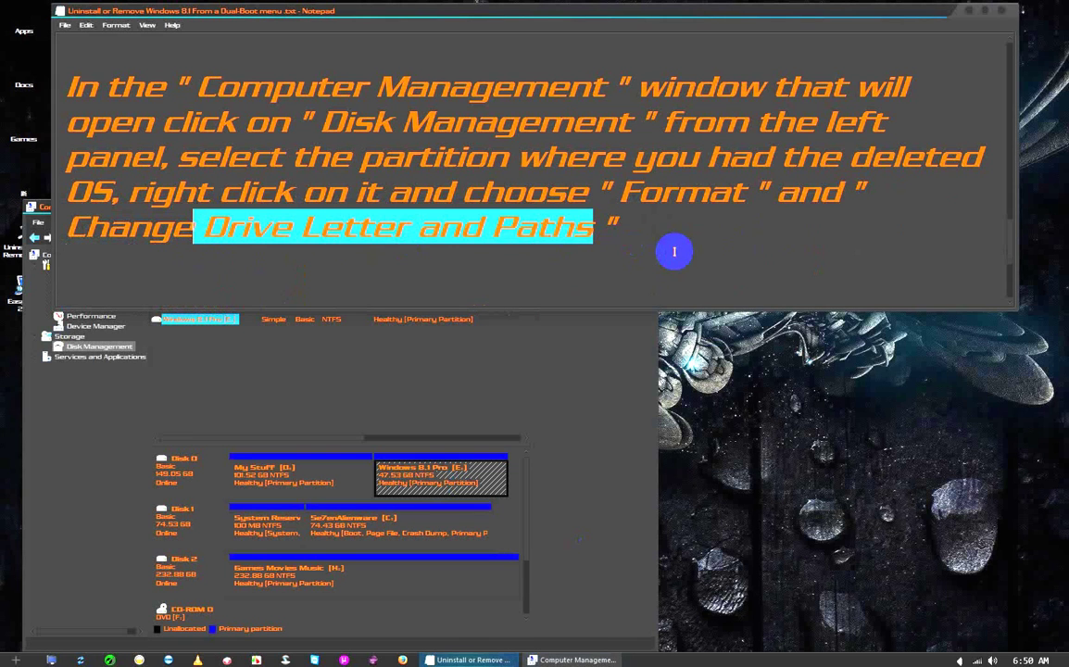
left_click(638, 226)
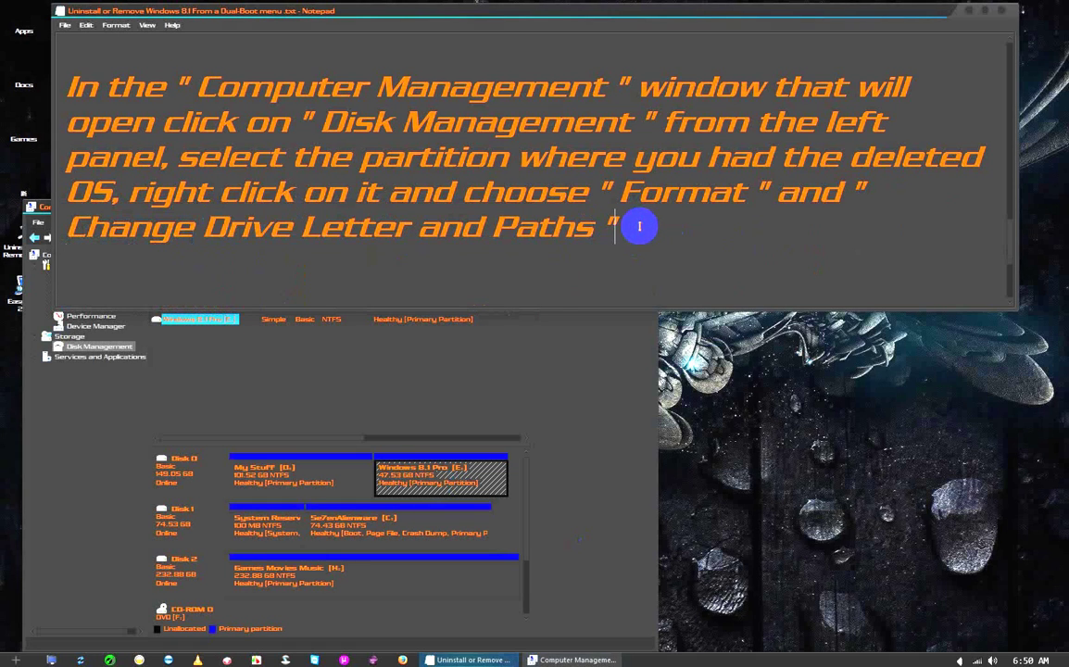
Change the drive letter of the Windows 8.1 Pro partition to J and confirm the change
left_click(445, 491)
right_click(445, 487)
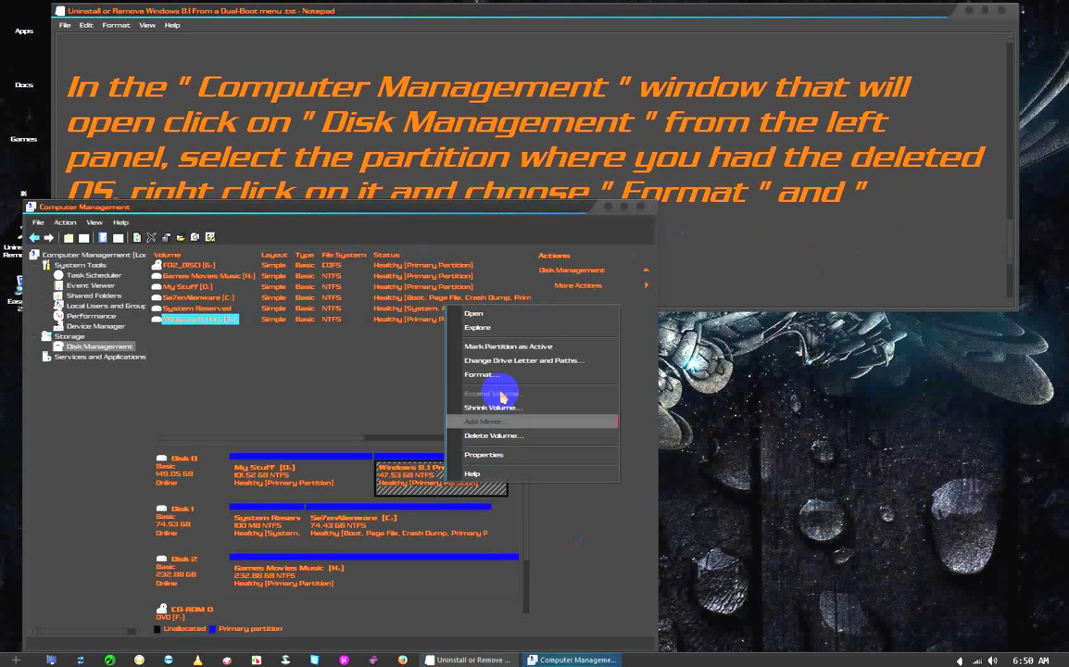
left_click(498, 362)
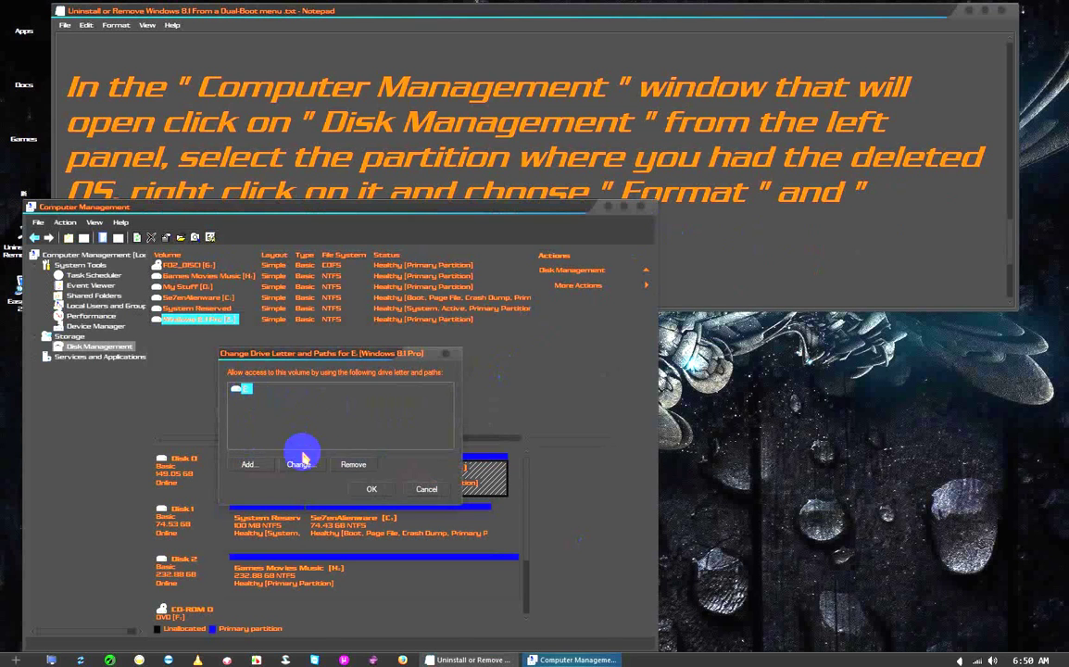
left_click(301, 465)
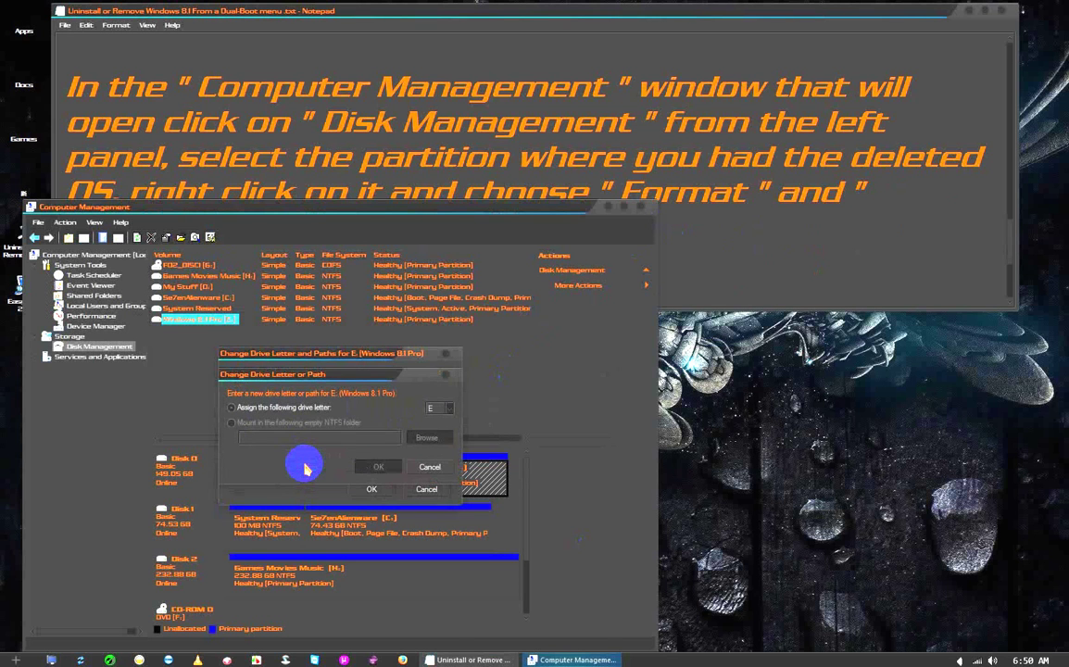
left_click(449, 410)
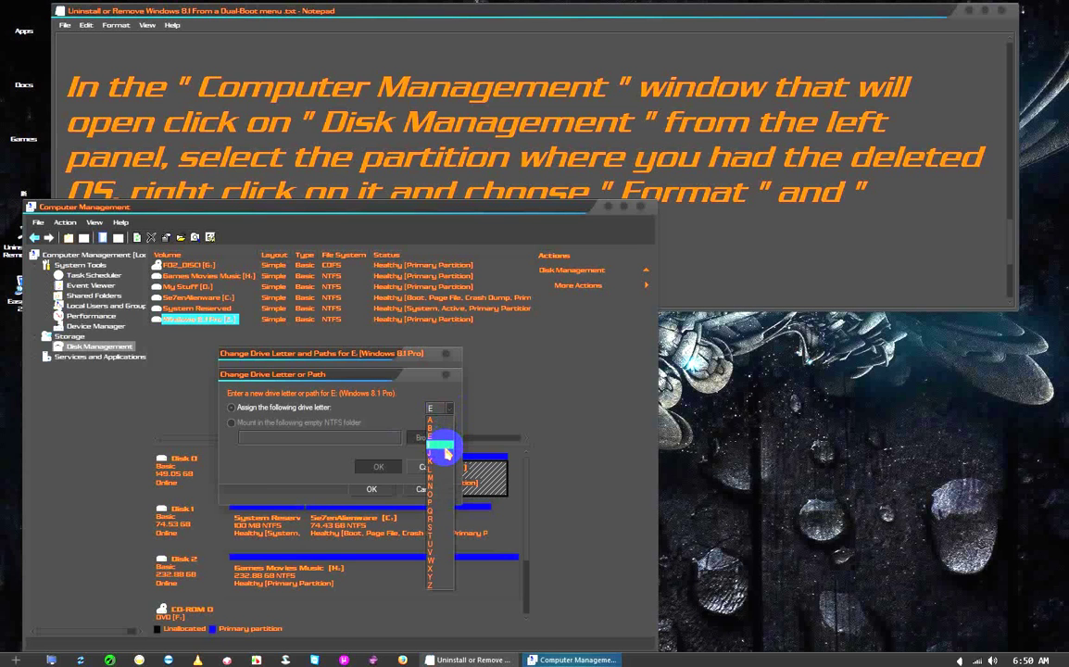
left_click(445, 452)
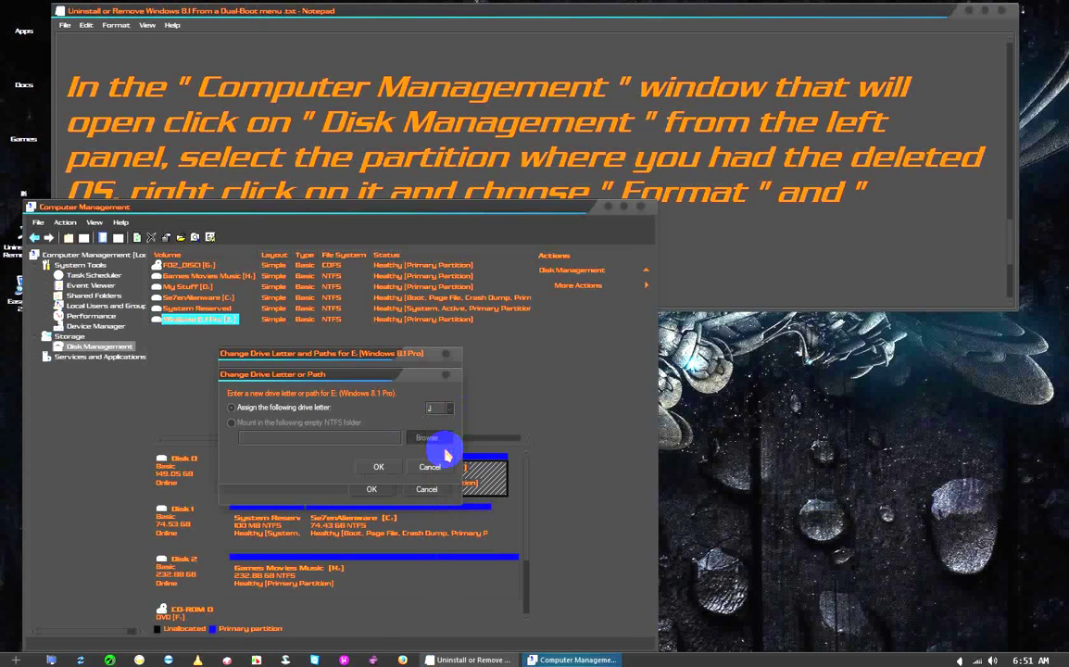
left_click(378, 468)
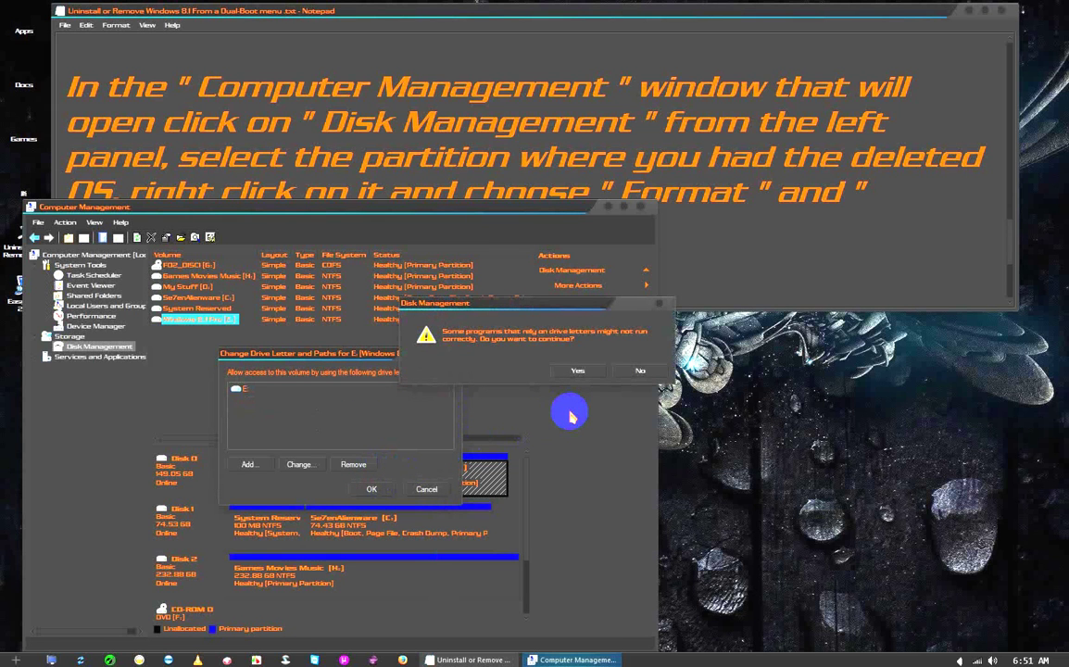
left_click(577, 371)
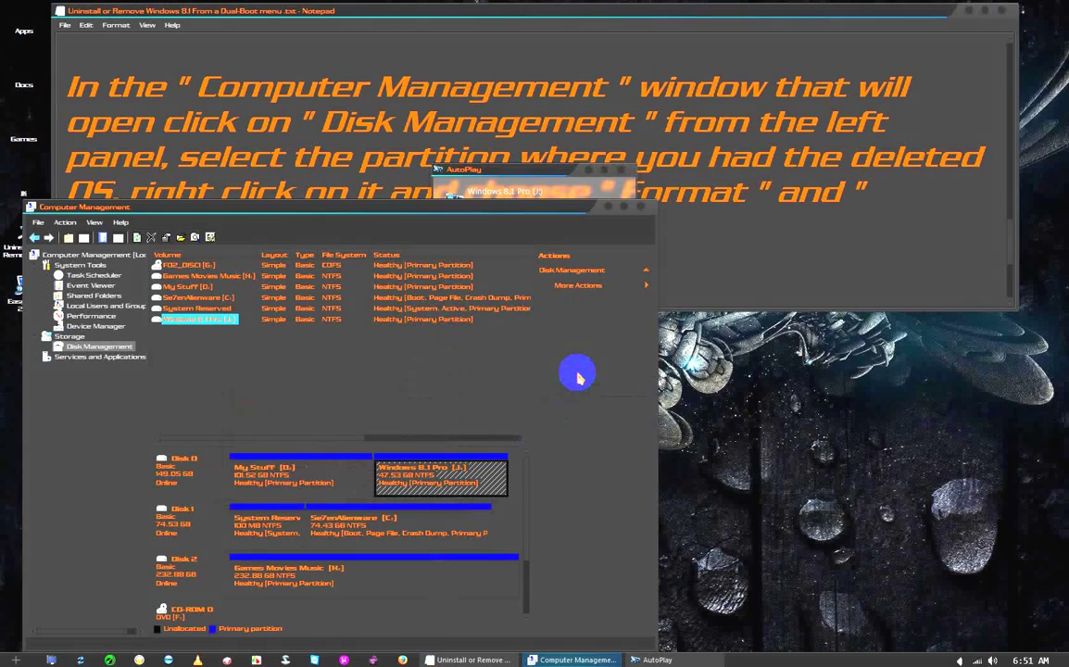
Open the reformatted Windows 8.1 Pro (J:) drive's folder from AutoPlay to check its contents, and close it
left_click(544, 173)
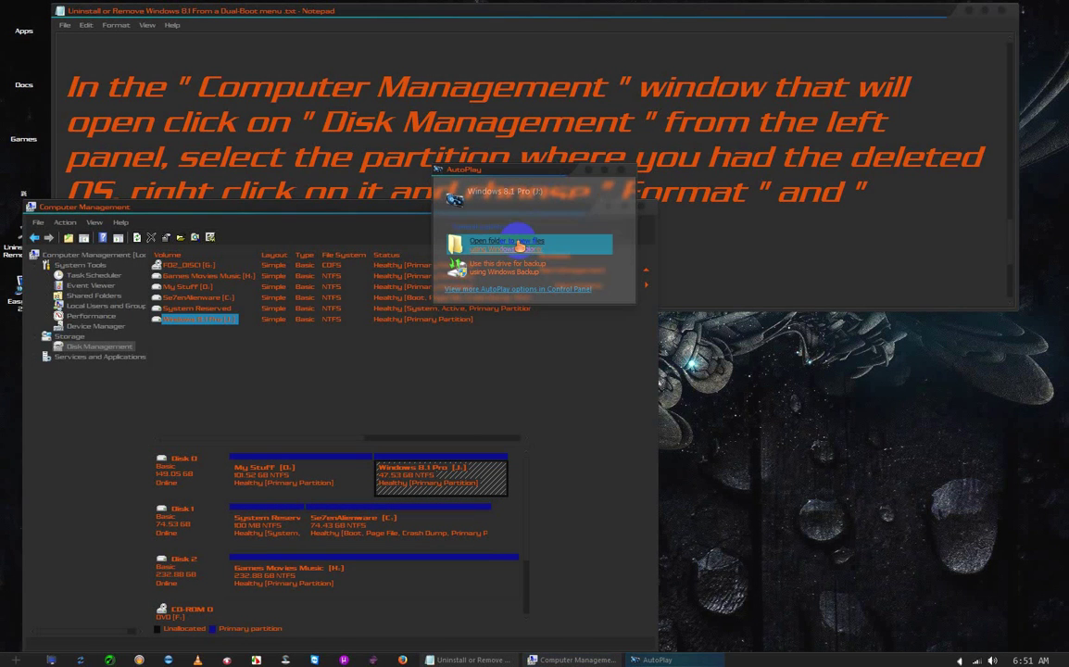
left_click(518, 244)
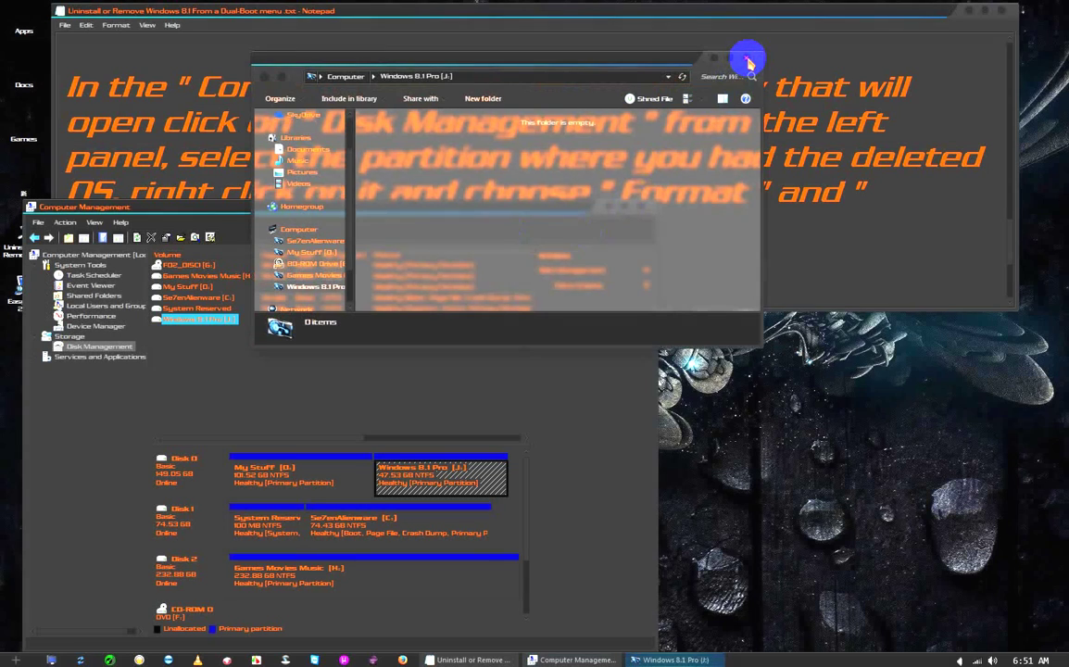
left_click(748, 61)
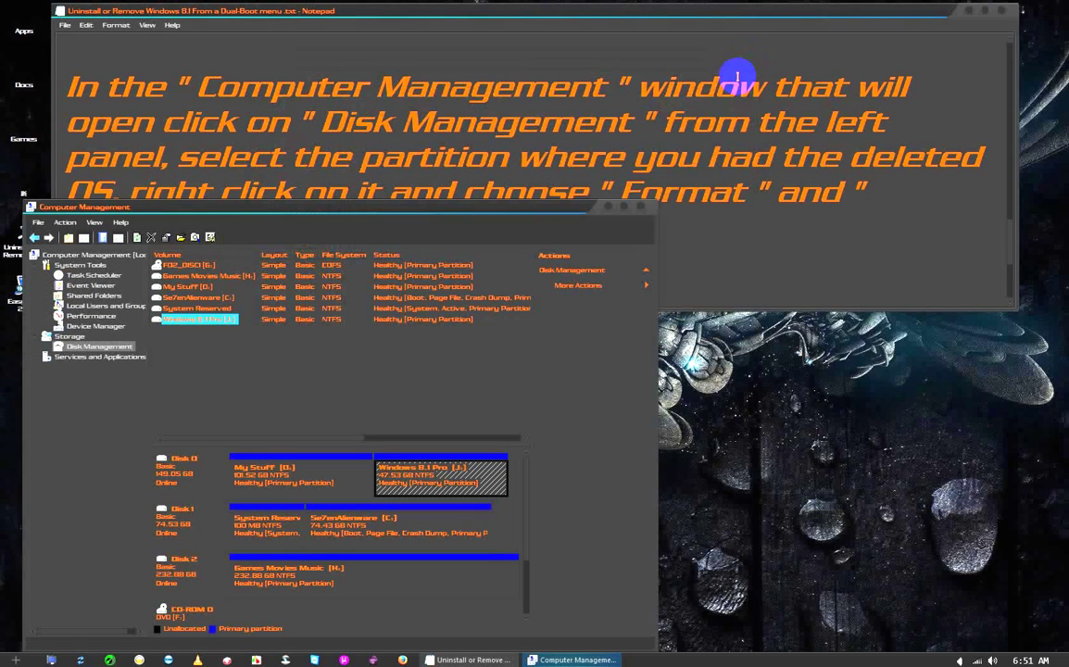
Add "In my case the name its the same cause I renamed the HDD" below the notes' Change Drive Letter instruction and delete it again
left_click(691, 234)
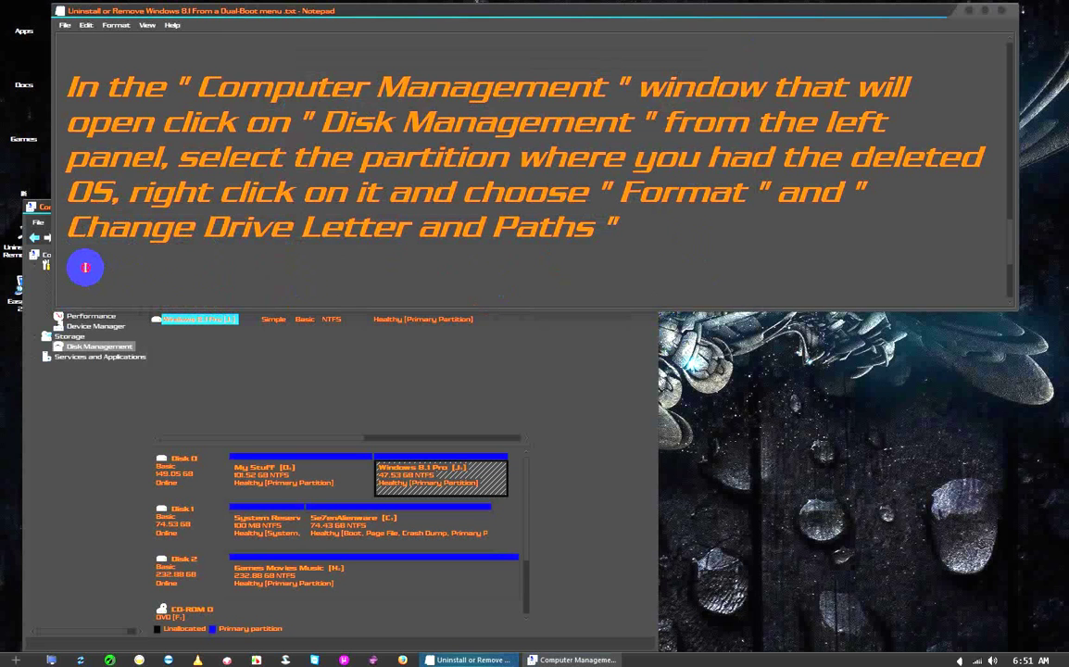
left_click(85, 267)
type("In my ca")
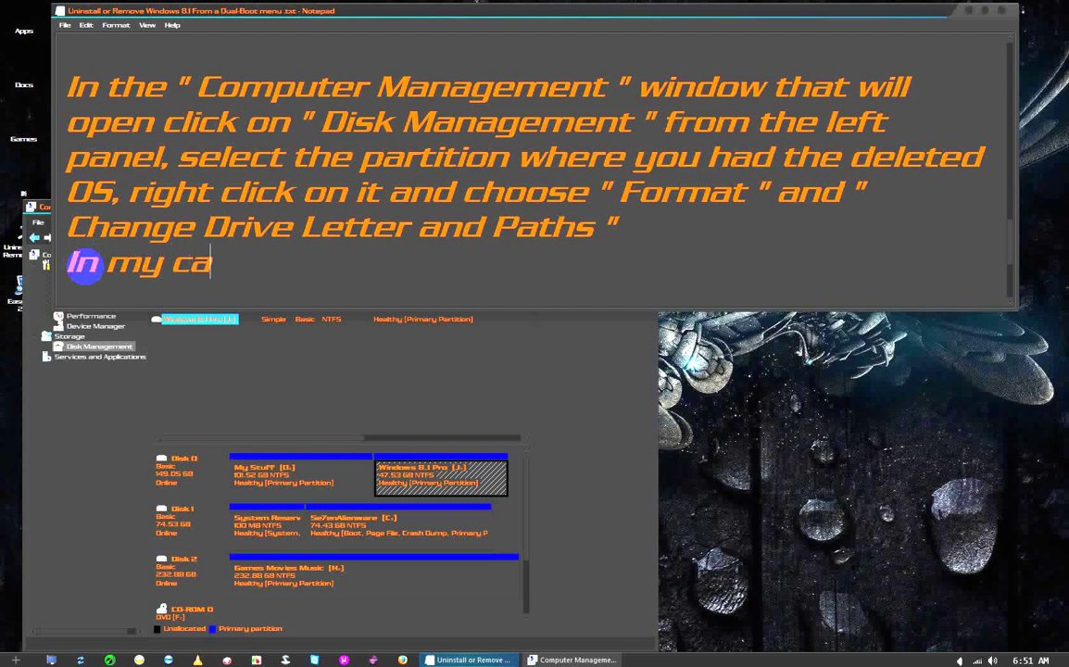
type("se t")
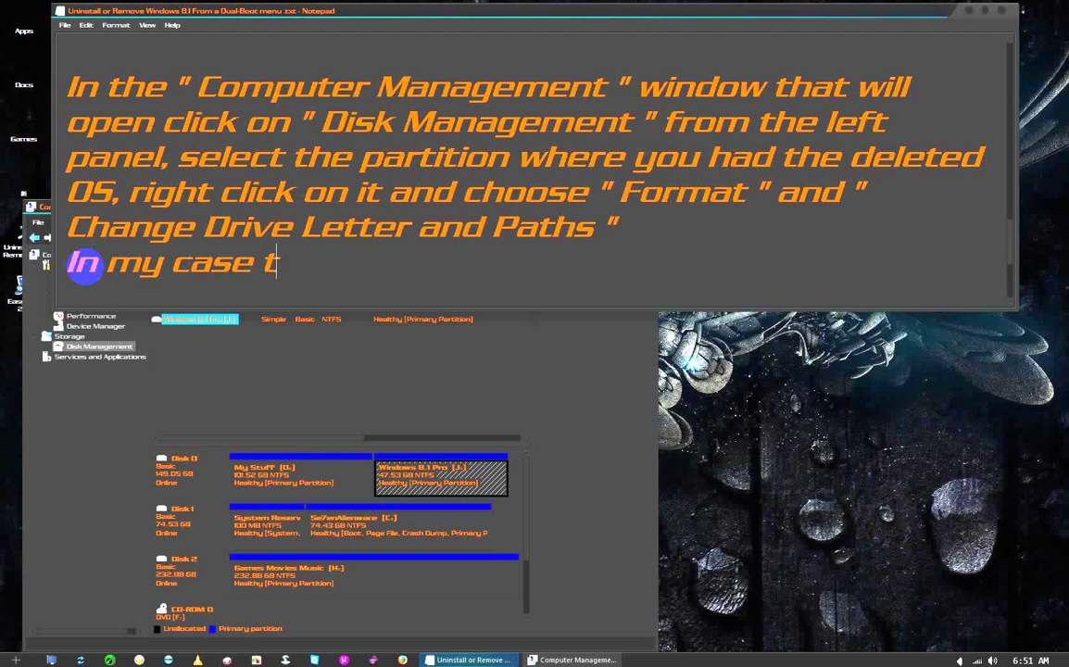
type("he name ")
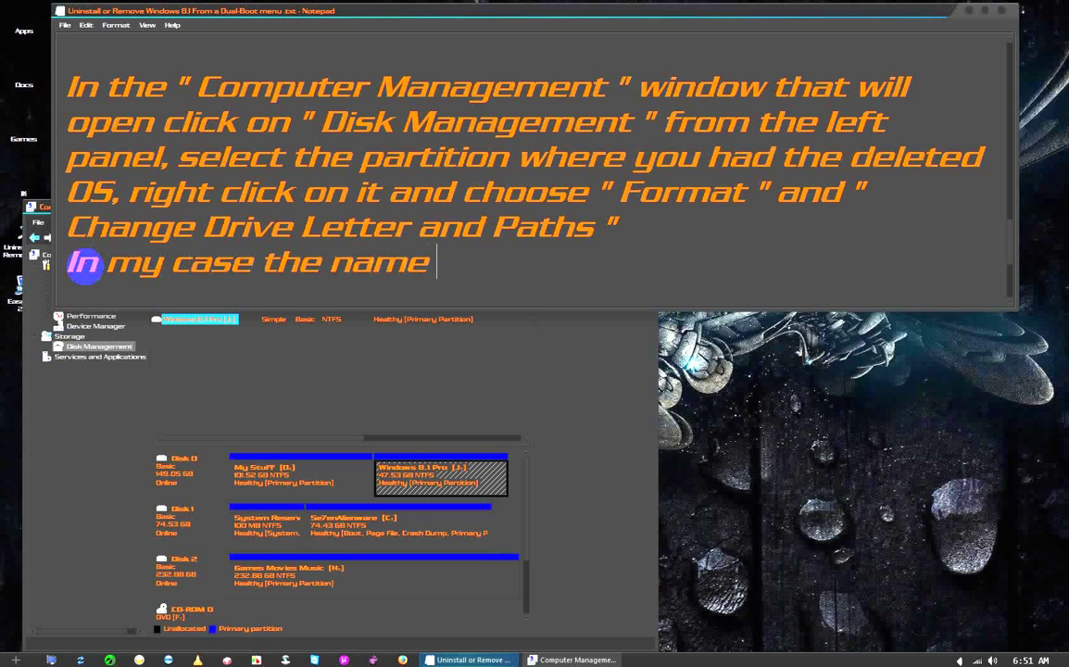
type("its ")
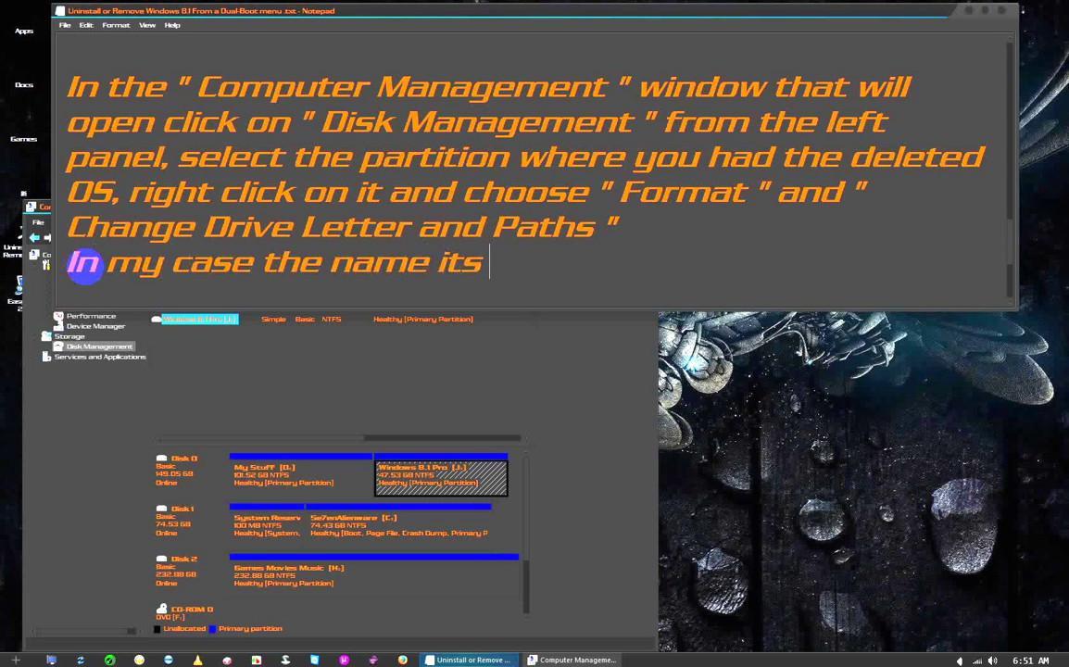
type("the s")
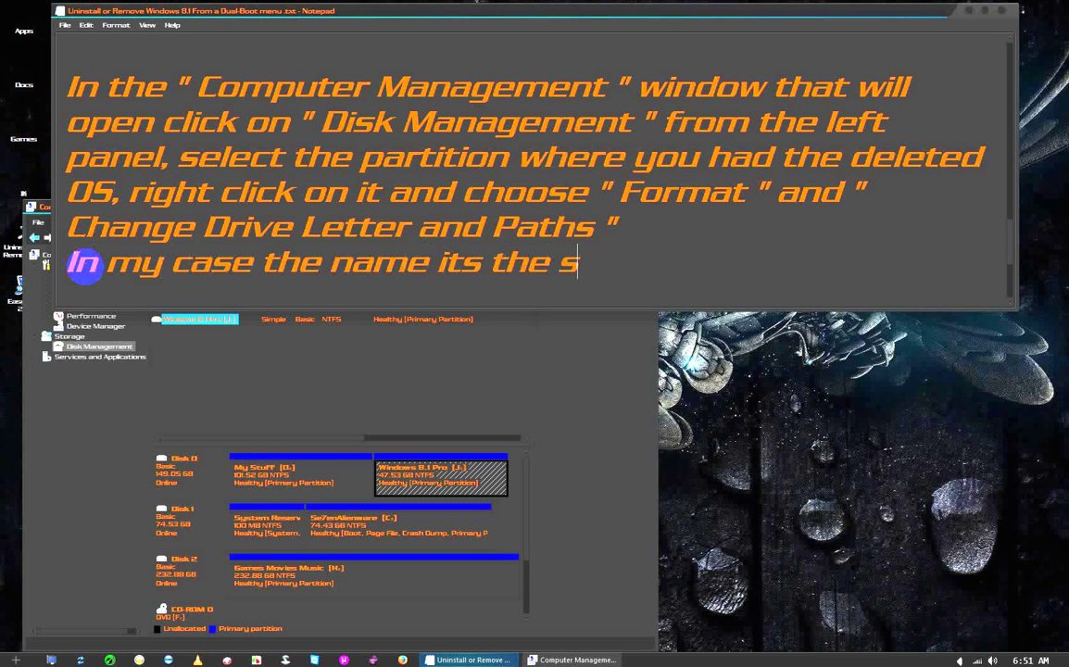
type("ame c")
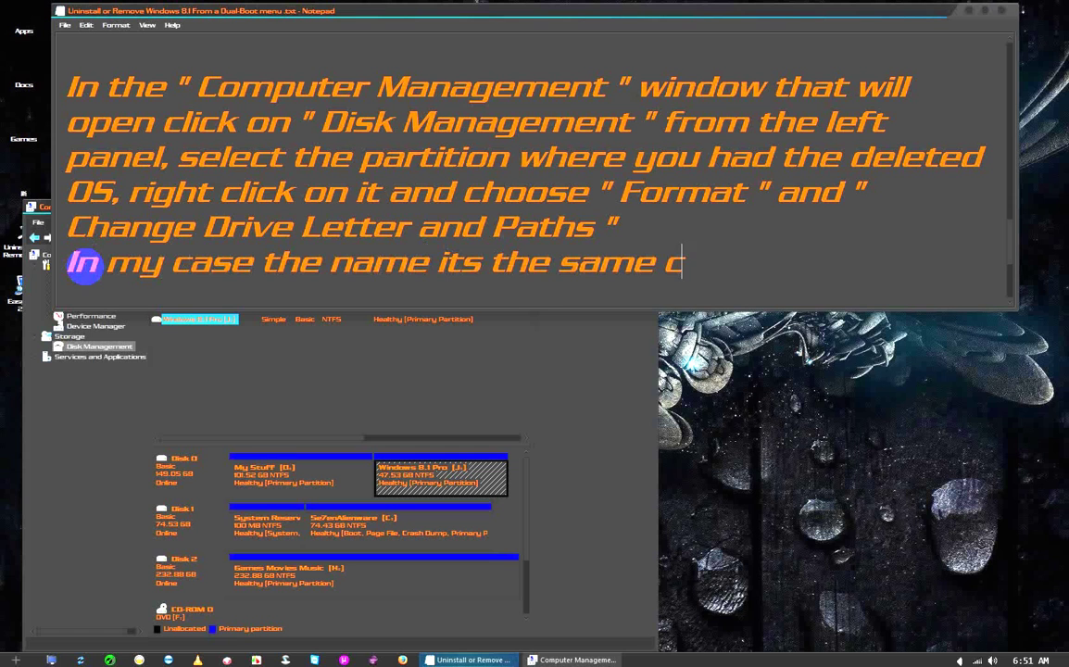
type("ause")
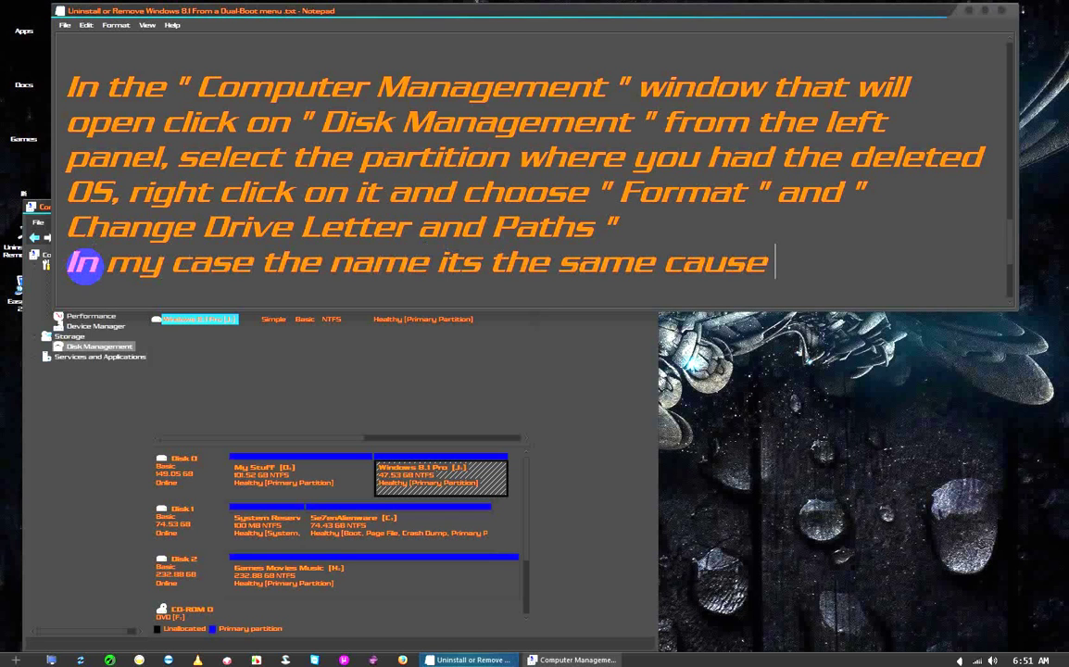
type(" I re")
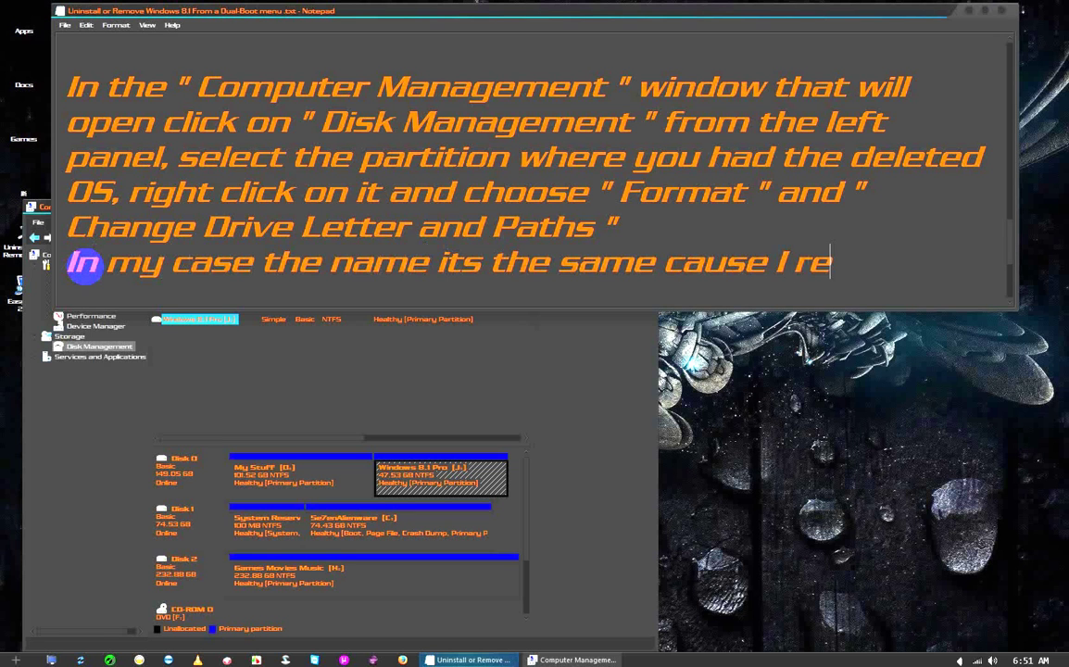
type("named")
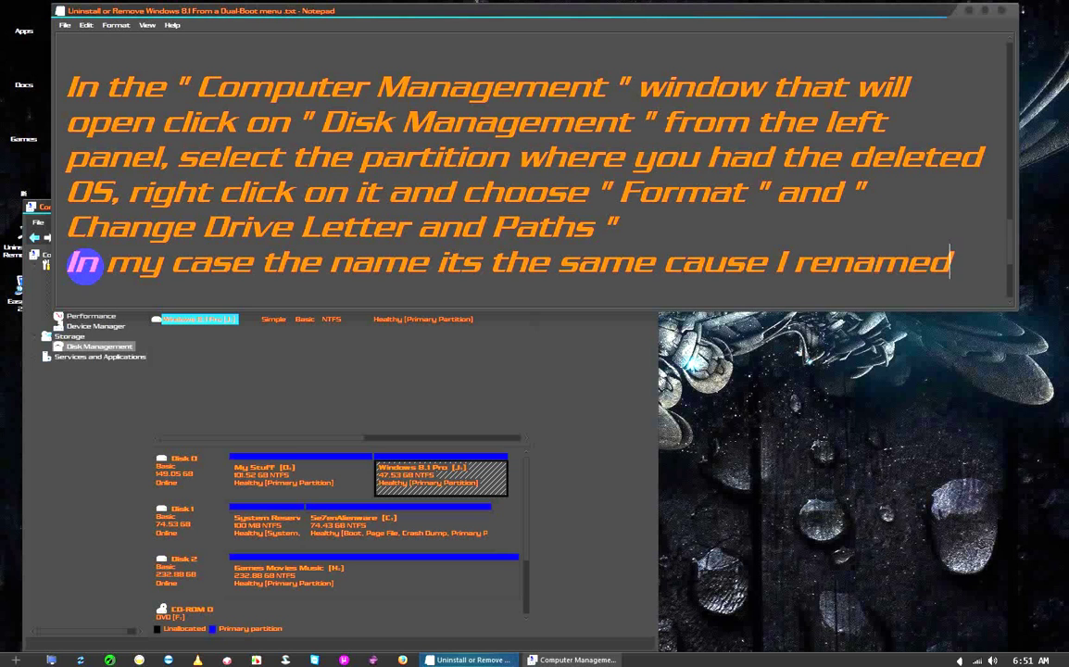
type(" the")
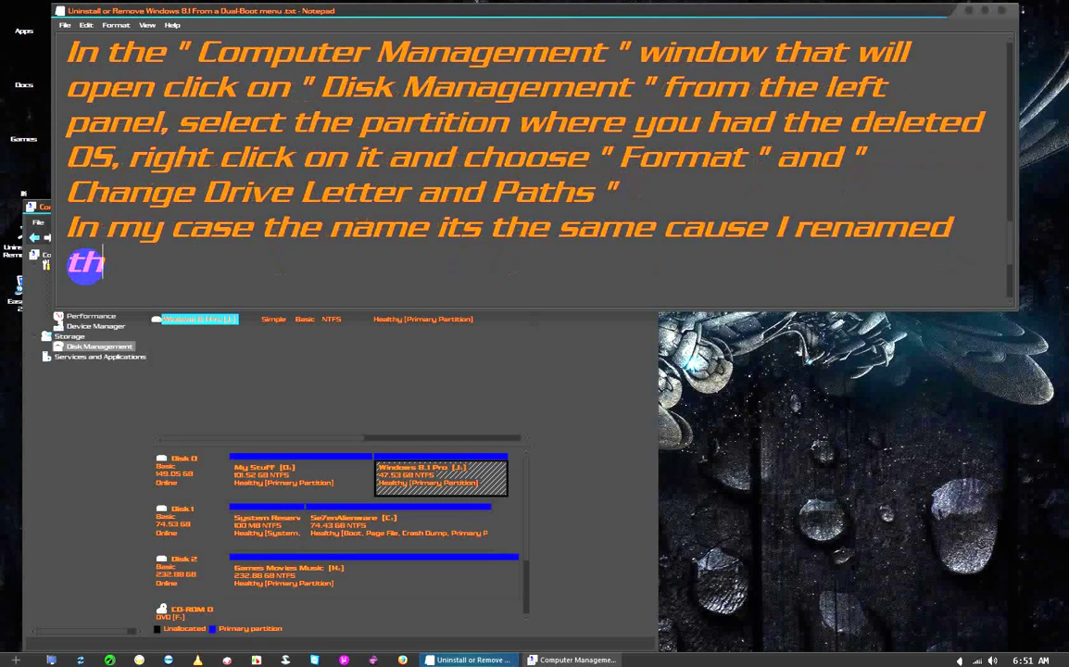
type(" HDD")
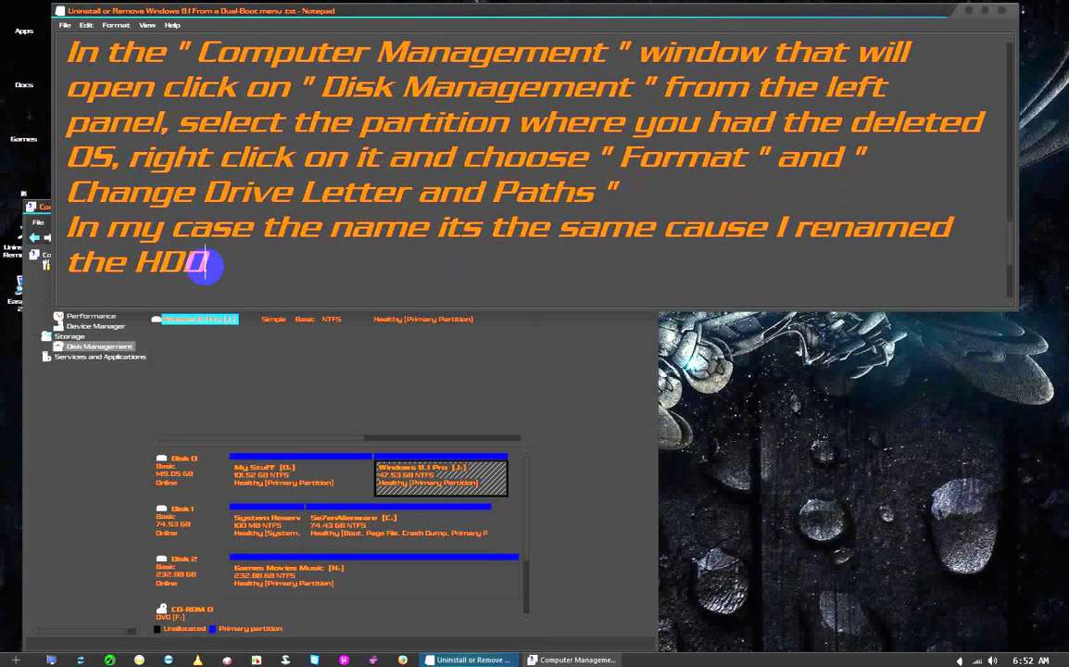
left_click_drag(209, 262, 67, 229)
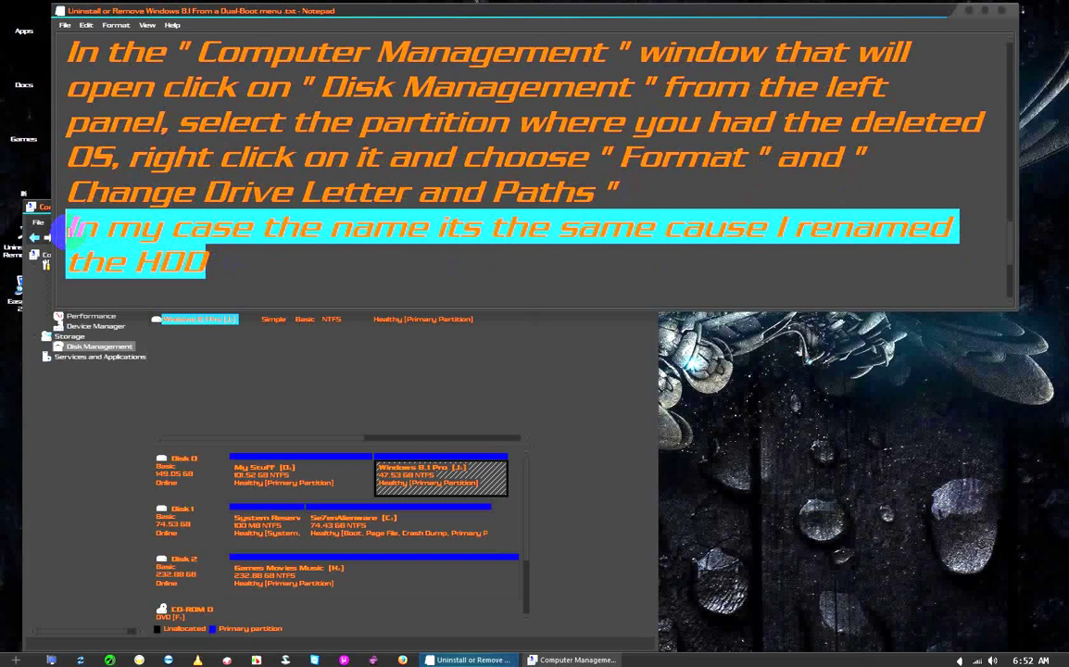
type("Close everything ; the process its the same for")
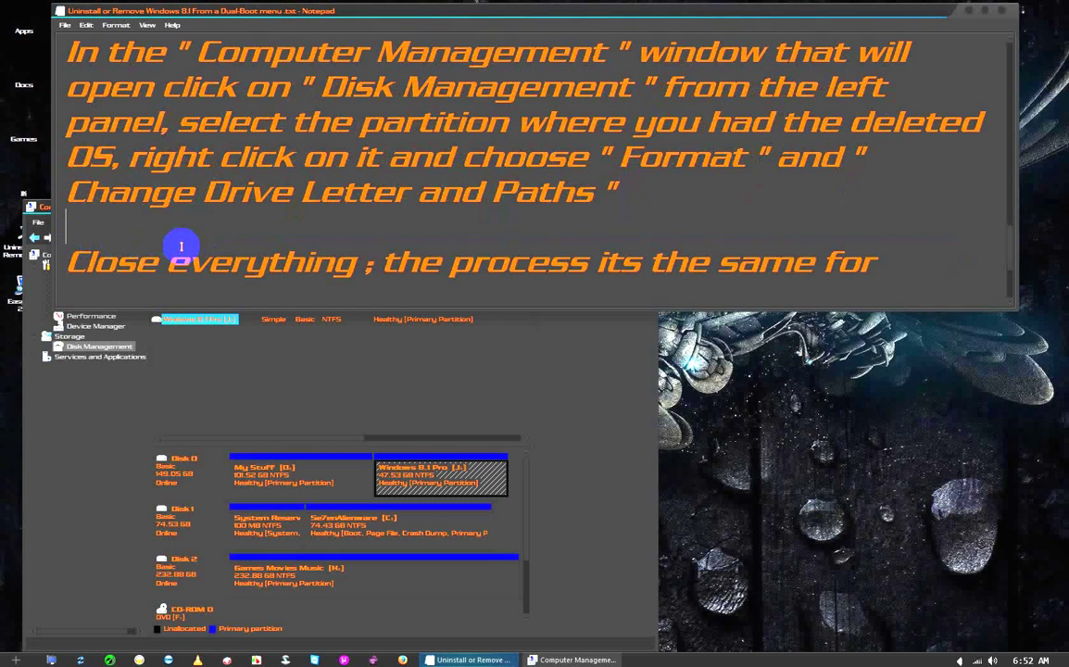
Close the Computer Management window
left_click(515, 334)
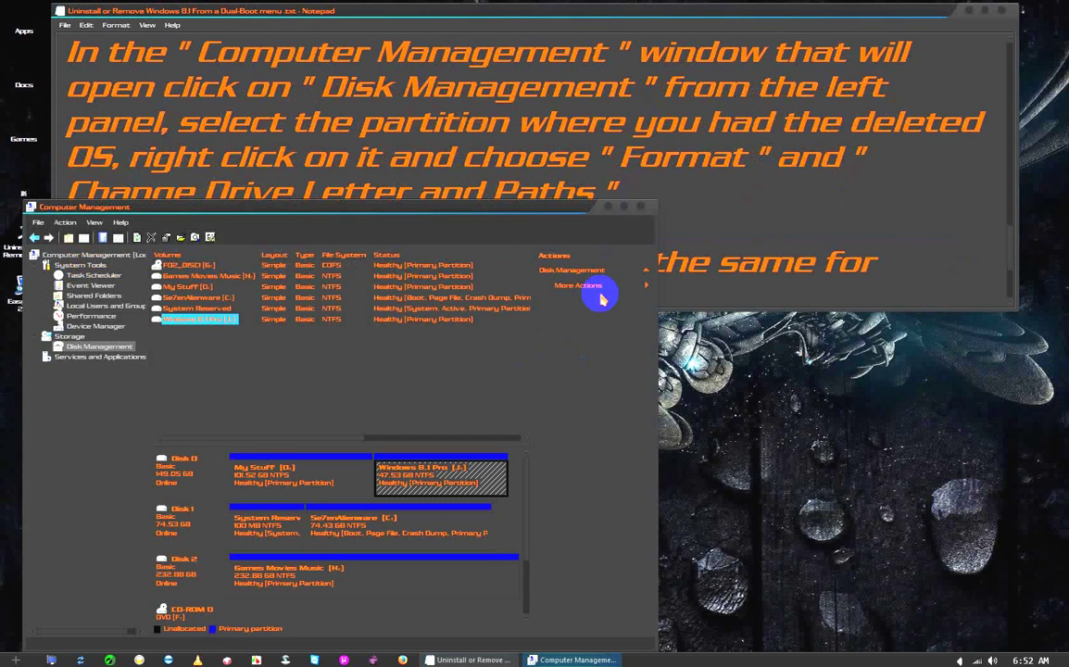
left_click(643, 207)
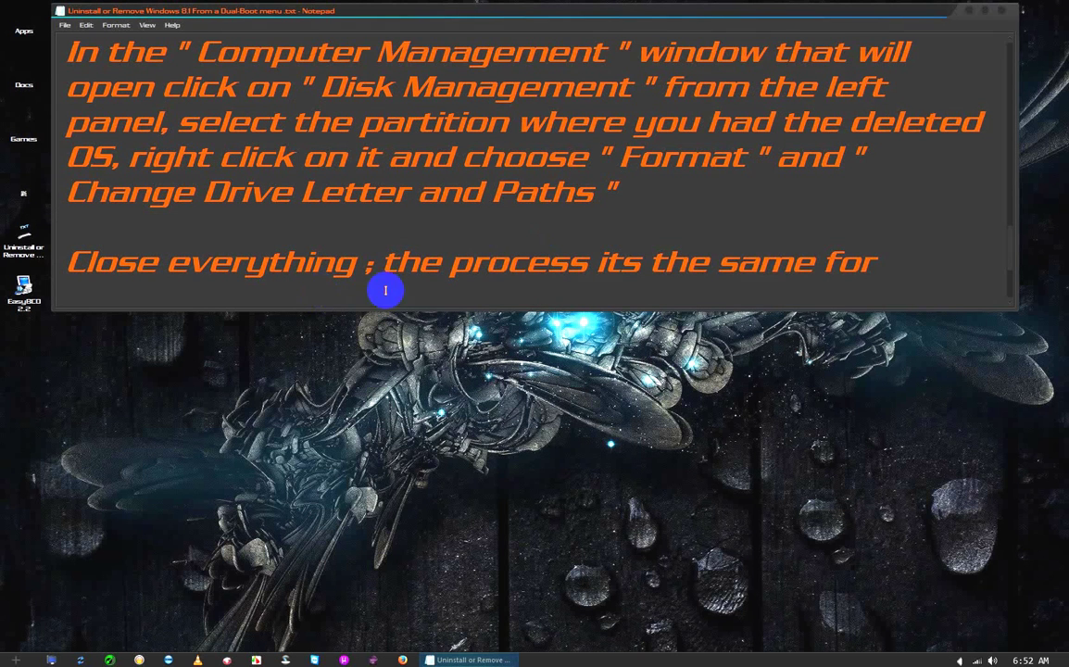
Read the closing remarks in the notes and highlight the words "Close everything"
scroll(912, 269, "down", 1)
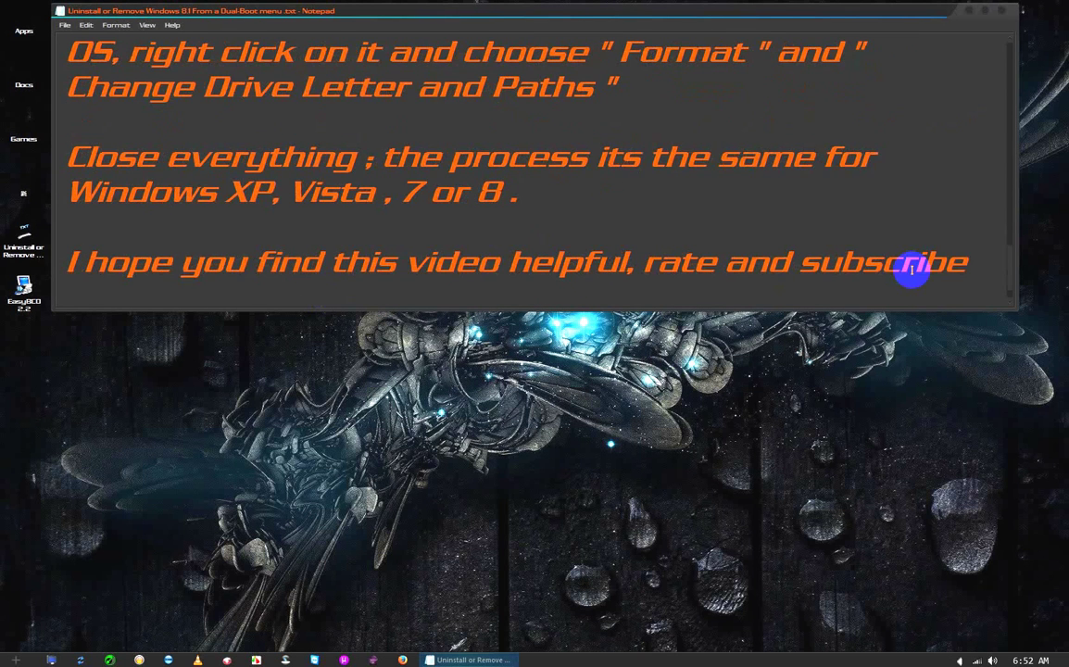
scroll(911, 270, "down", 1)
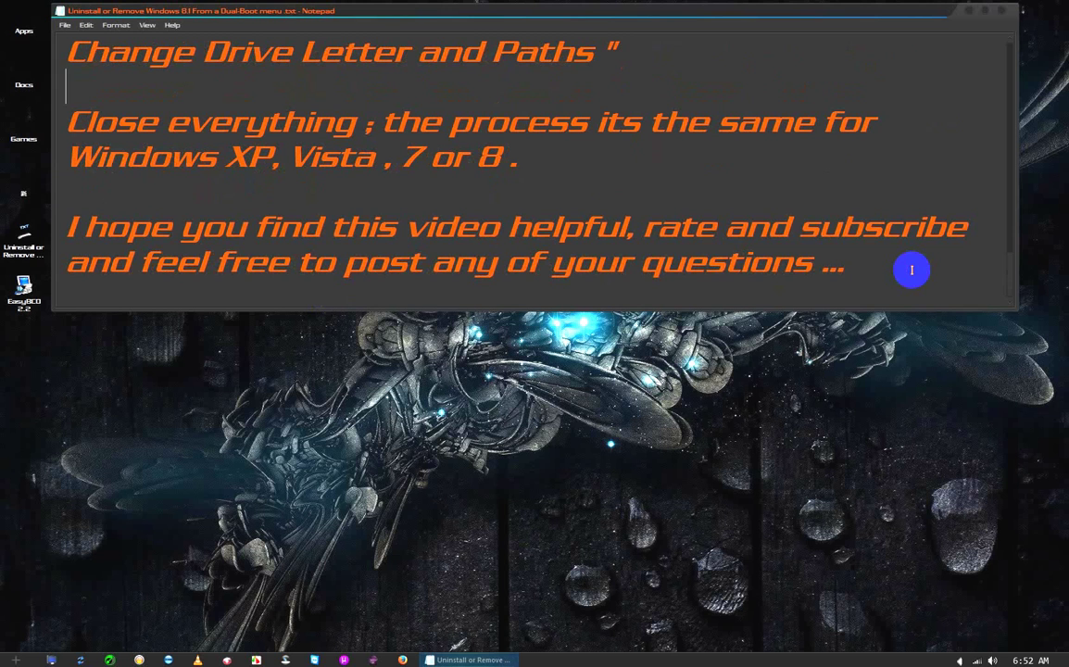
left_click(65, 123)
left_click_drag(65, 123, 357, 119)
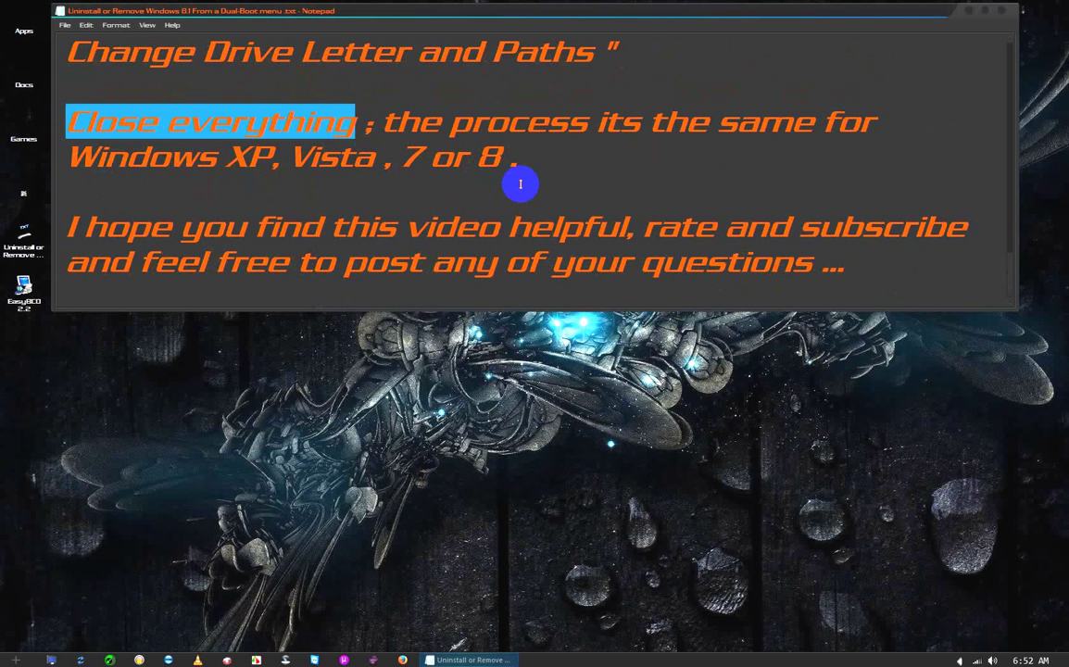